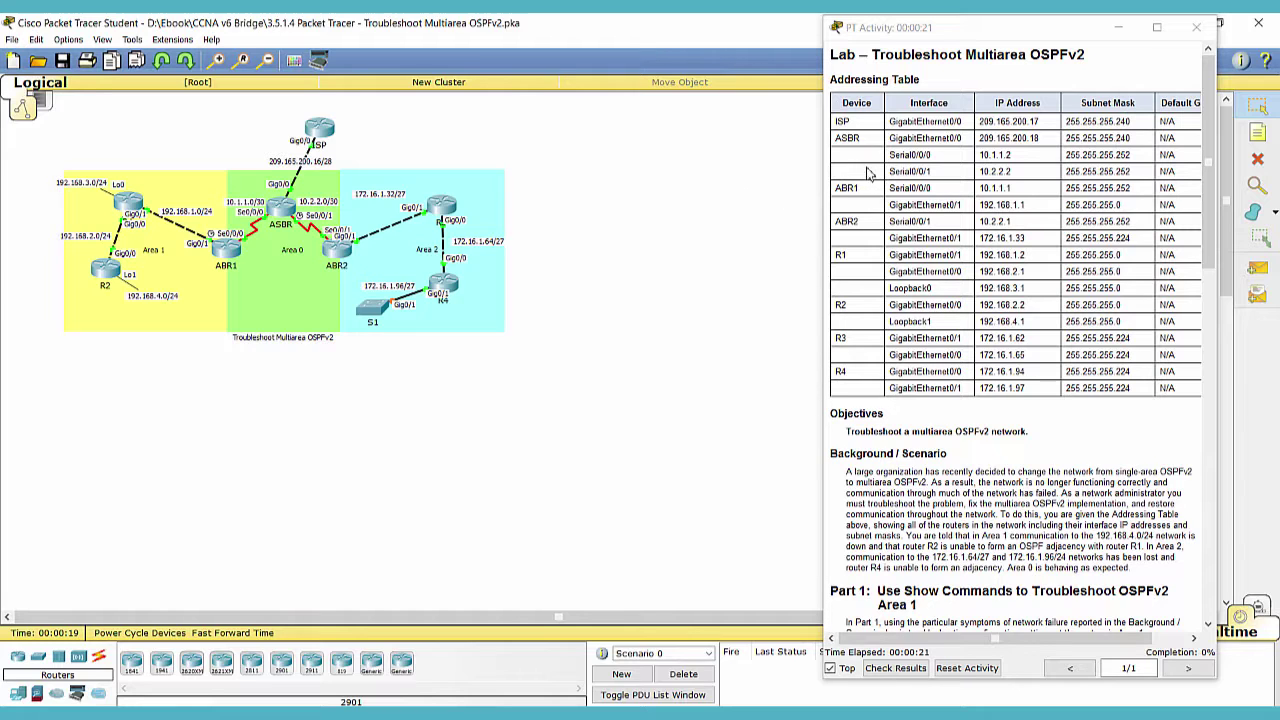
- Highlight the lab title 'Troubleshoot Multiarea OSPFv2' and return focus to the topology
{"action": "left_click_drag", "start_coordinate": [877, 57], "coordinate": [1096, 62]}
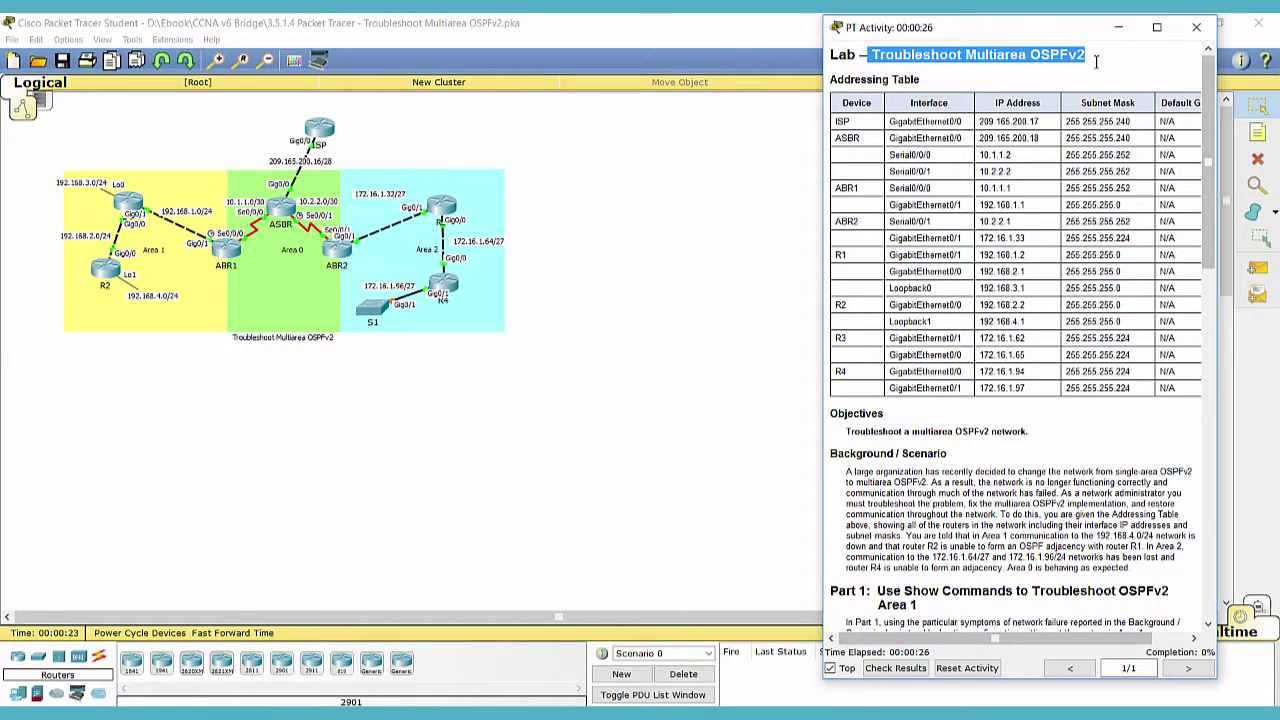
{"action": "left_click", "coordinate": [995, 140]}
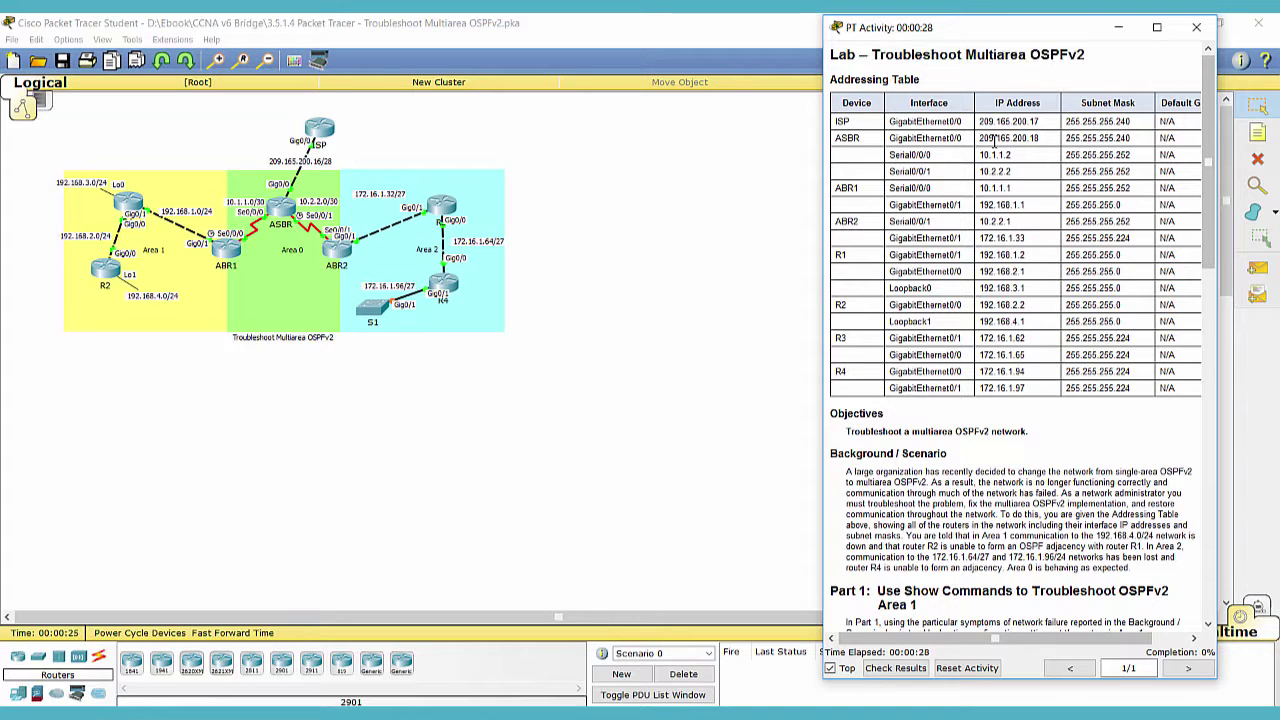
{"action": "left_click_drag", "start_coordinate": [107, 442], "coordinate": [268, 443]}
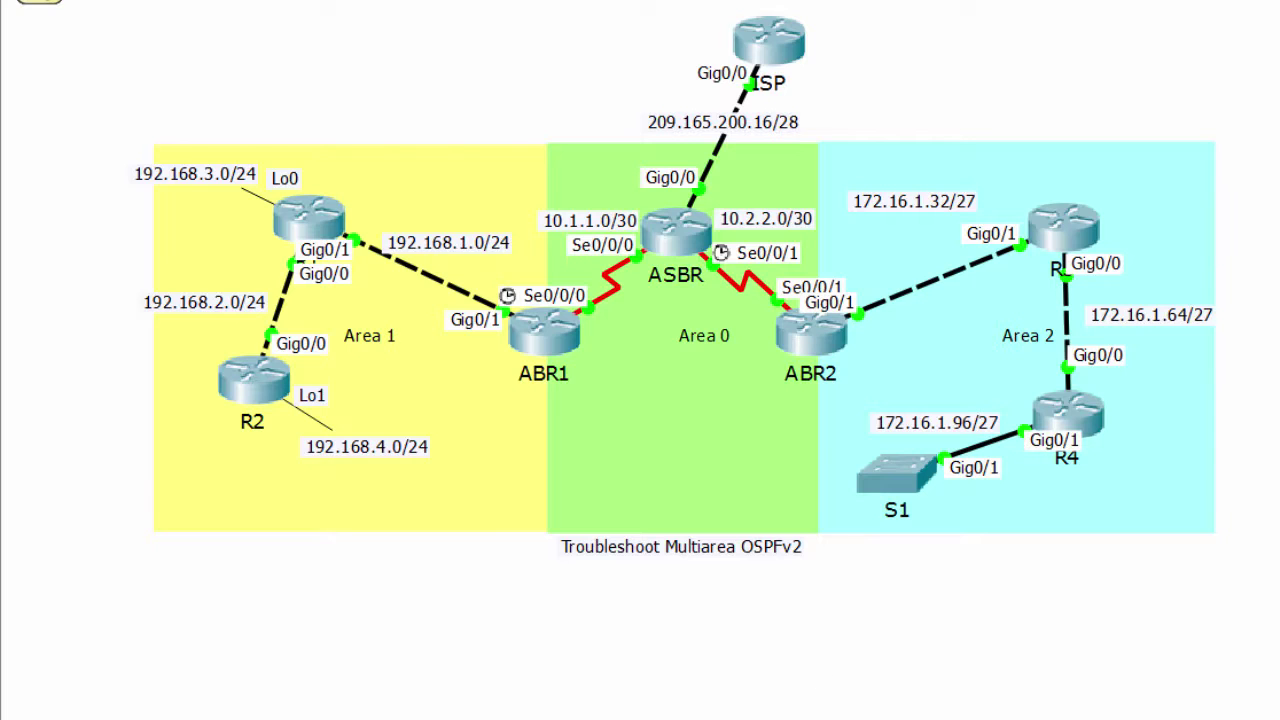
- Marquee-select the Area 1 devices to point them out, then open router R2
{"action": "left_click_drag", "start_coordinate": [104, 120], "coordinate": [563, 594]}
{"action": "left_click", "coordinate": [712, 662]}
{"action": "left_click_drag", "start_coordinate": [79, 107], "coordinate": [540, 640]}
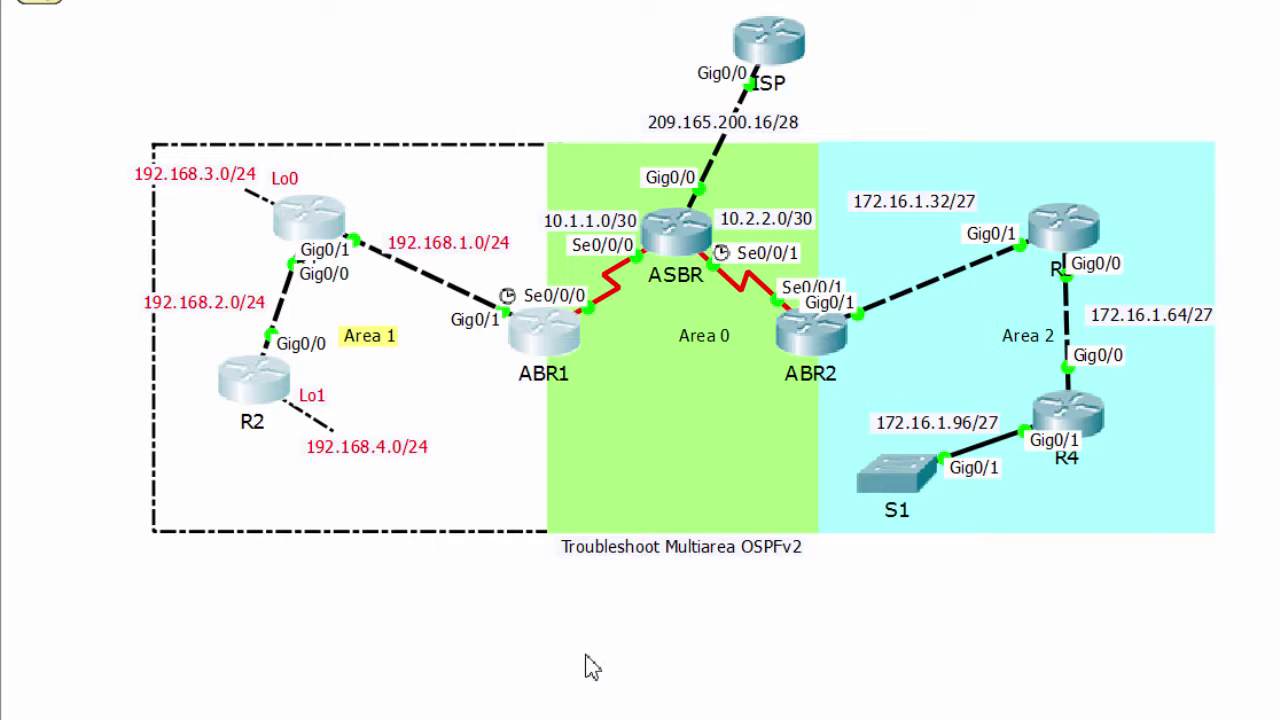
{"action": "left_click", "coordinate": [590, 668]}
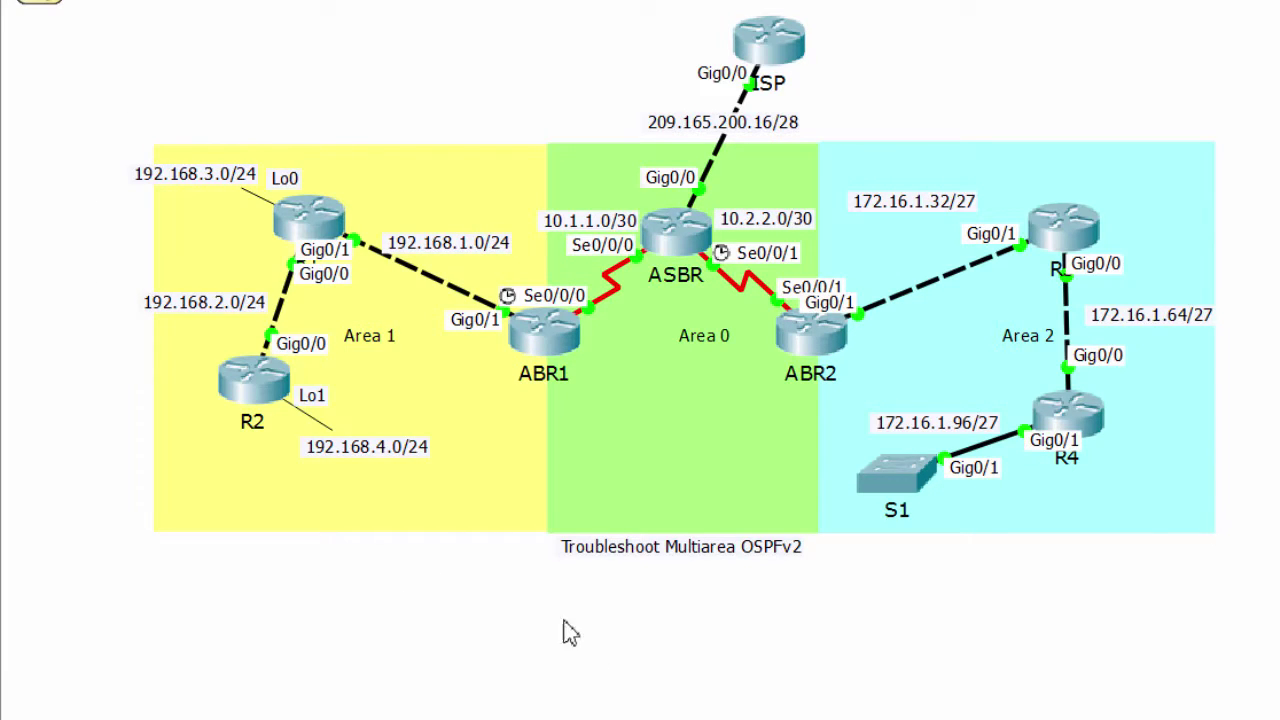
{"action": "left_click", "coordinate": [268, 395]}
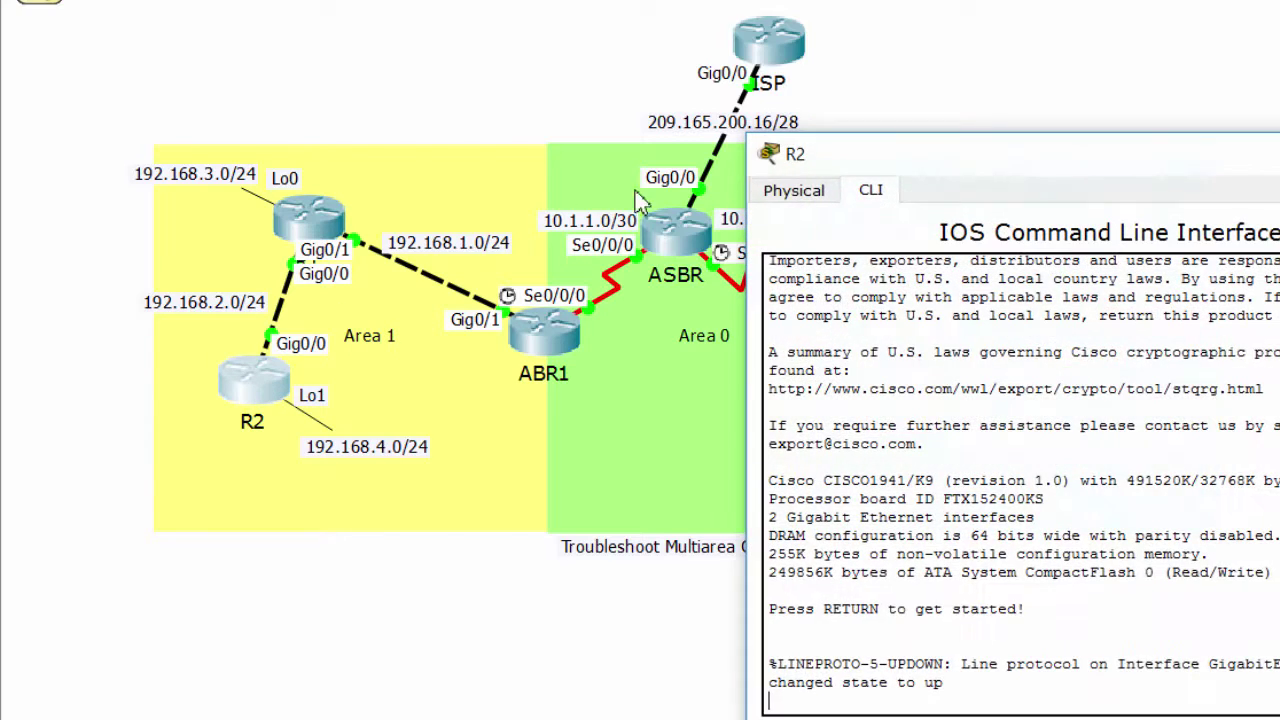
- Enter privileged mode on R2 with 'en' and run 'show ip protocols'
{"action": "left_click_drag", "start_coordinate": [968, 163], "coordinate": [480, 130]}
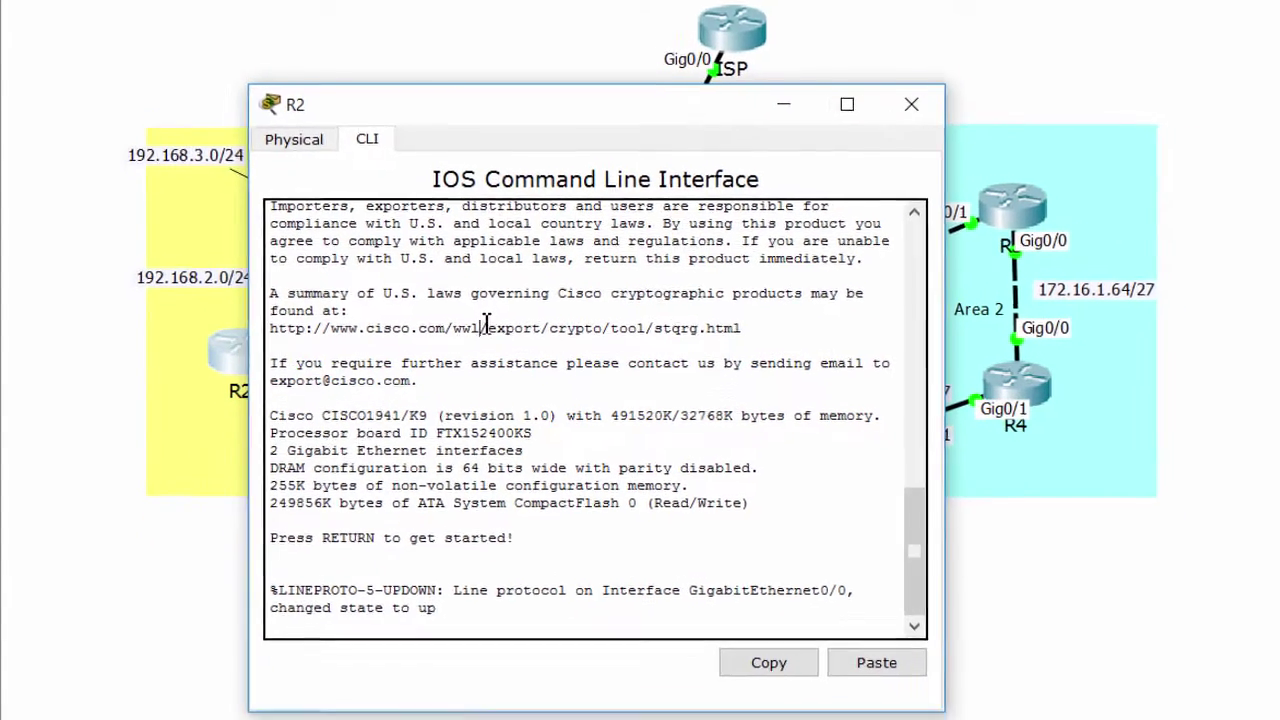
{"action": "key", "text": "Return"}
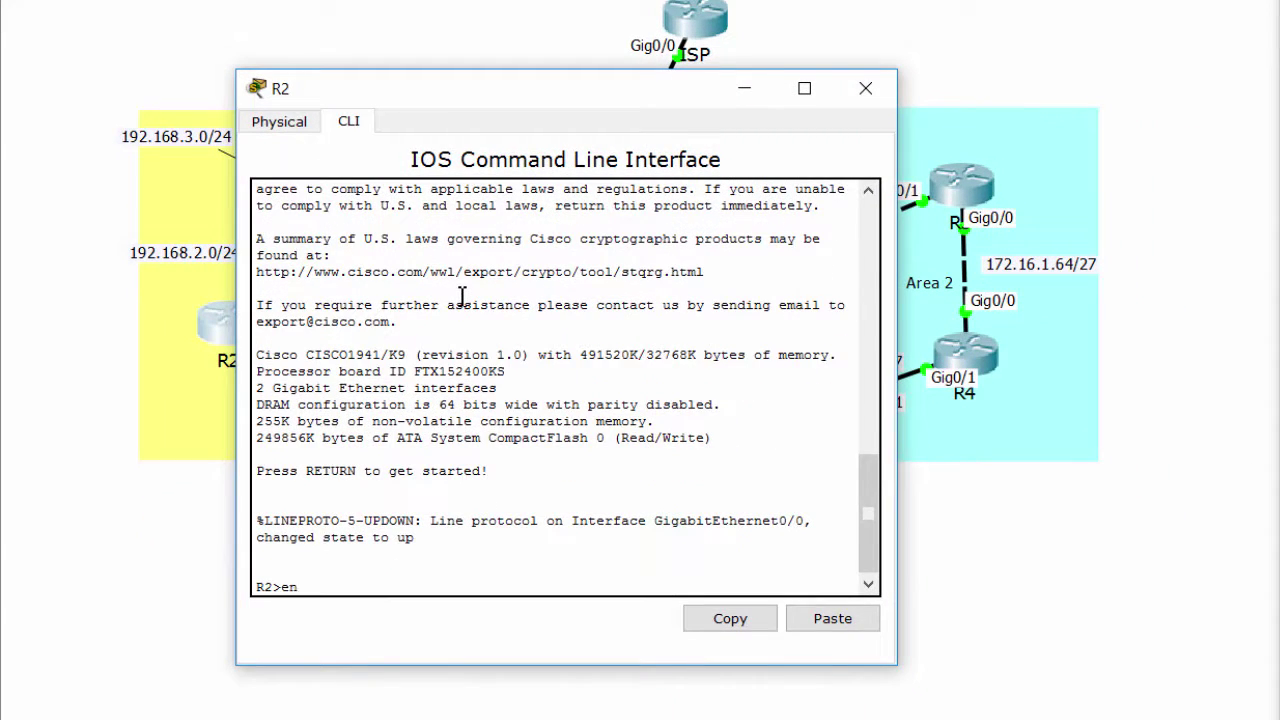
{"action": "type", "text": "en"}
{"action": "key", "text": "Return"}
{"action": "key", "text": "Return"}
{"action": "key", "text": "Return"}
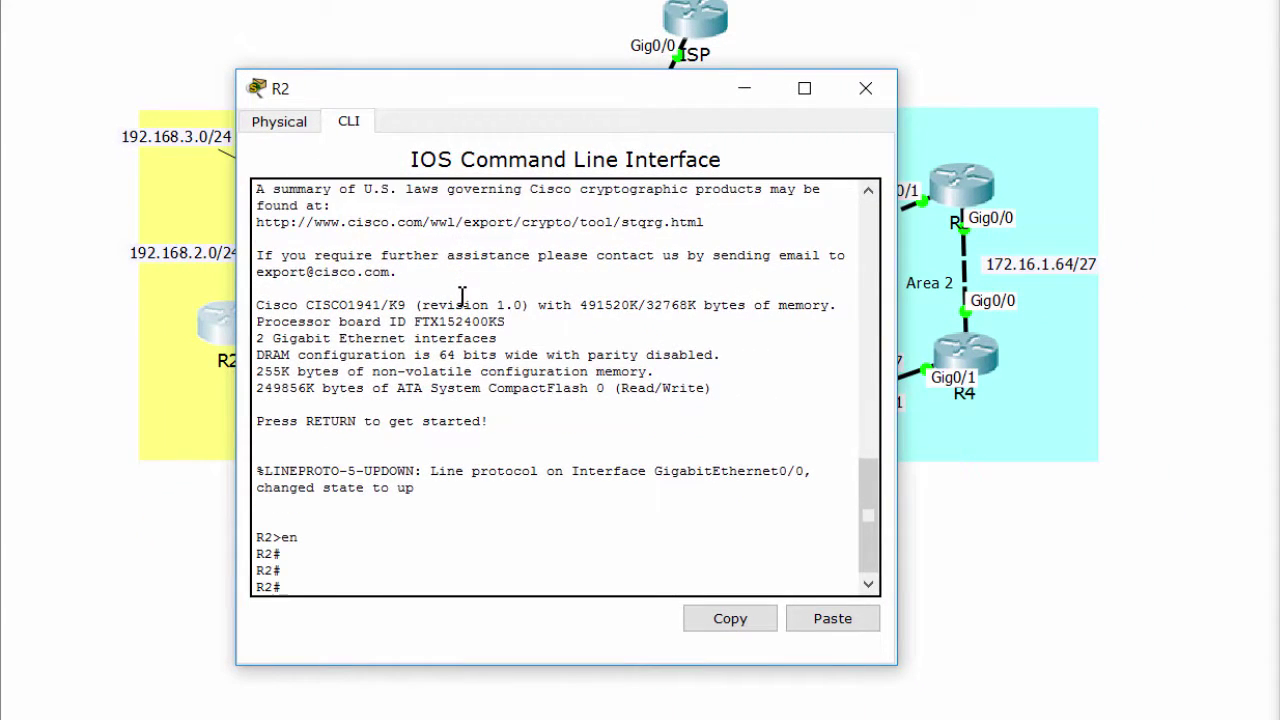
{"action": "type", "text": "show ip pro"}
{"action": "key", "text": "Tab"}
{"action": "key", "text": "Return"}
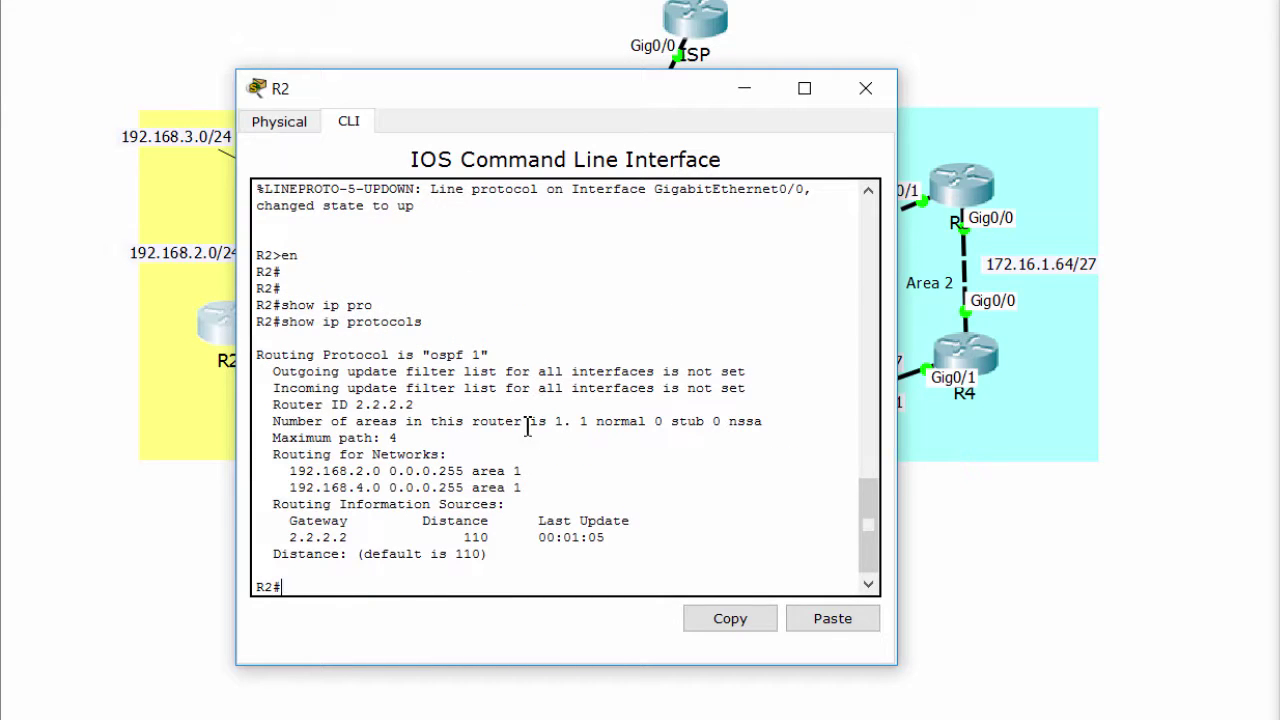
- Highlight the ospf 1 process, area count and area 1 networks 192.168.2.0 and 192.168.4.0
{"action": "left_click_drag", "start_coordinate": [423, 355], "coordinate": [593, 358]}
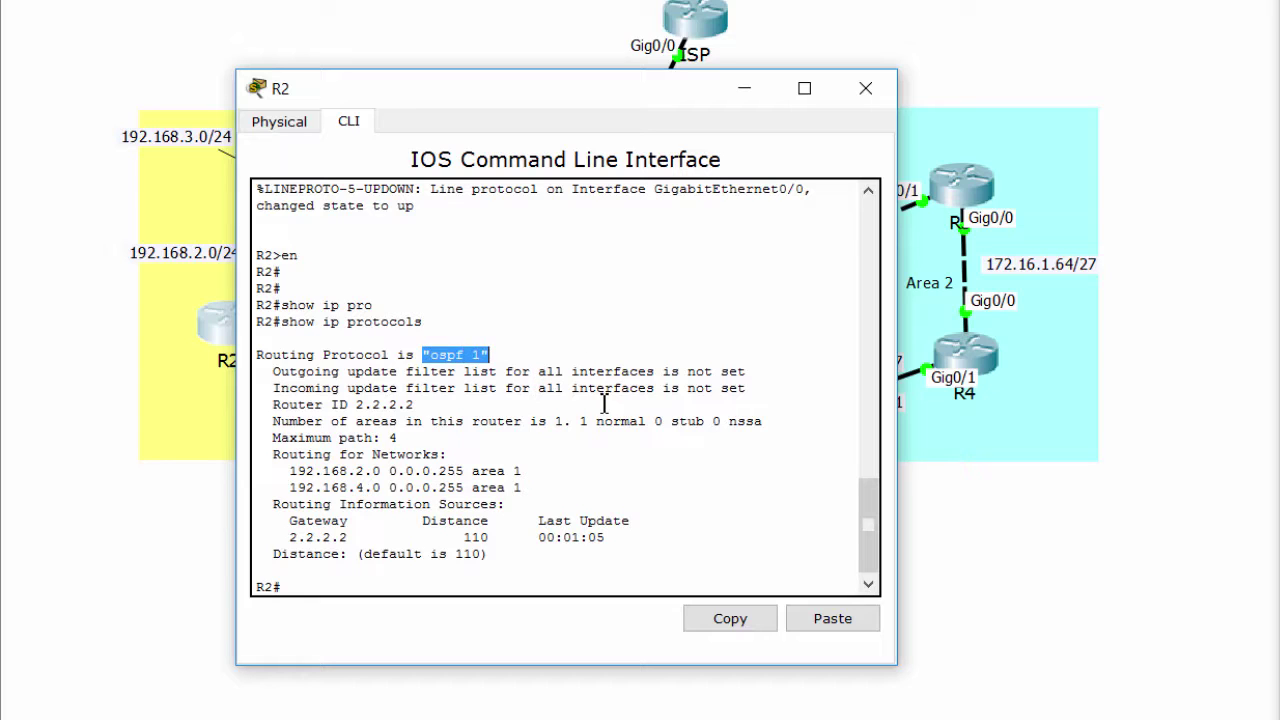
{"action": "left_click", "coordinate": [604, 404]}
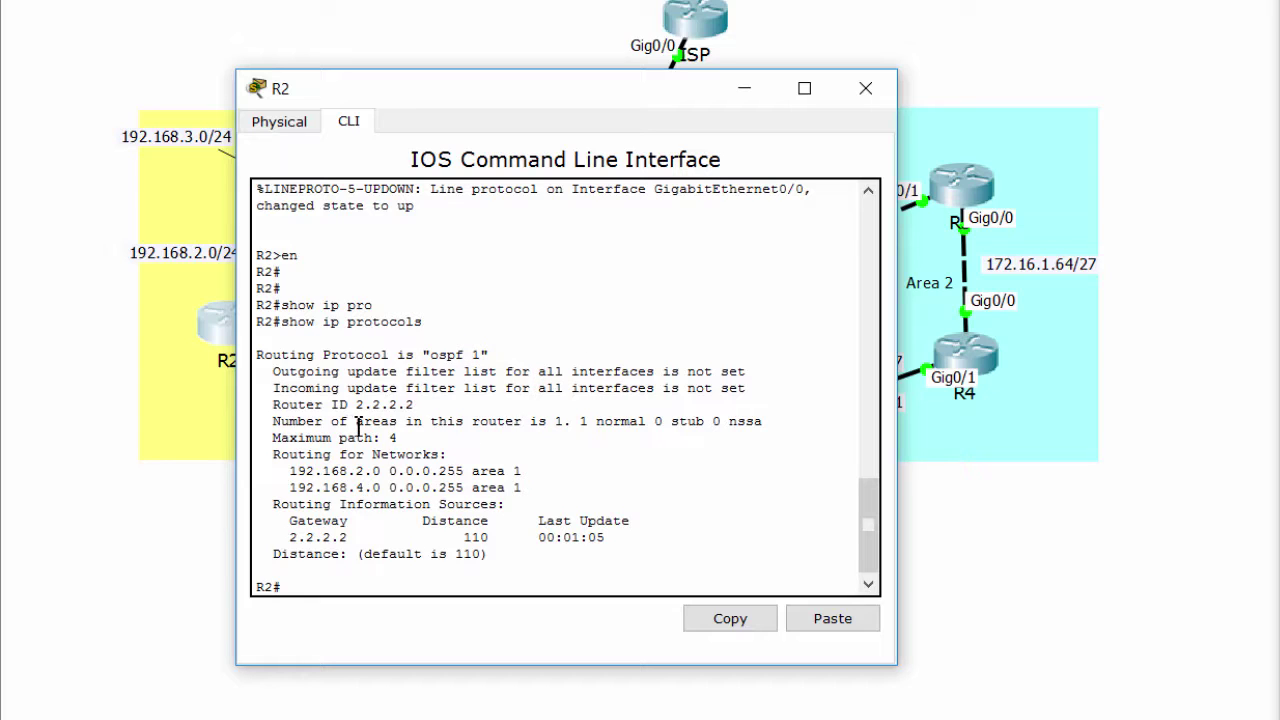
{"action": "left_click_drag", "start_coordinate": [272, 421], "coordinate": [563, 421]}
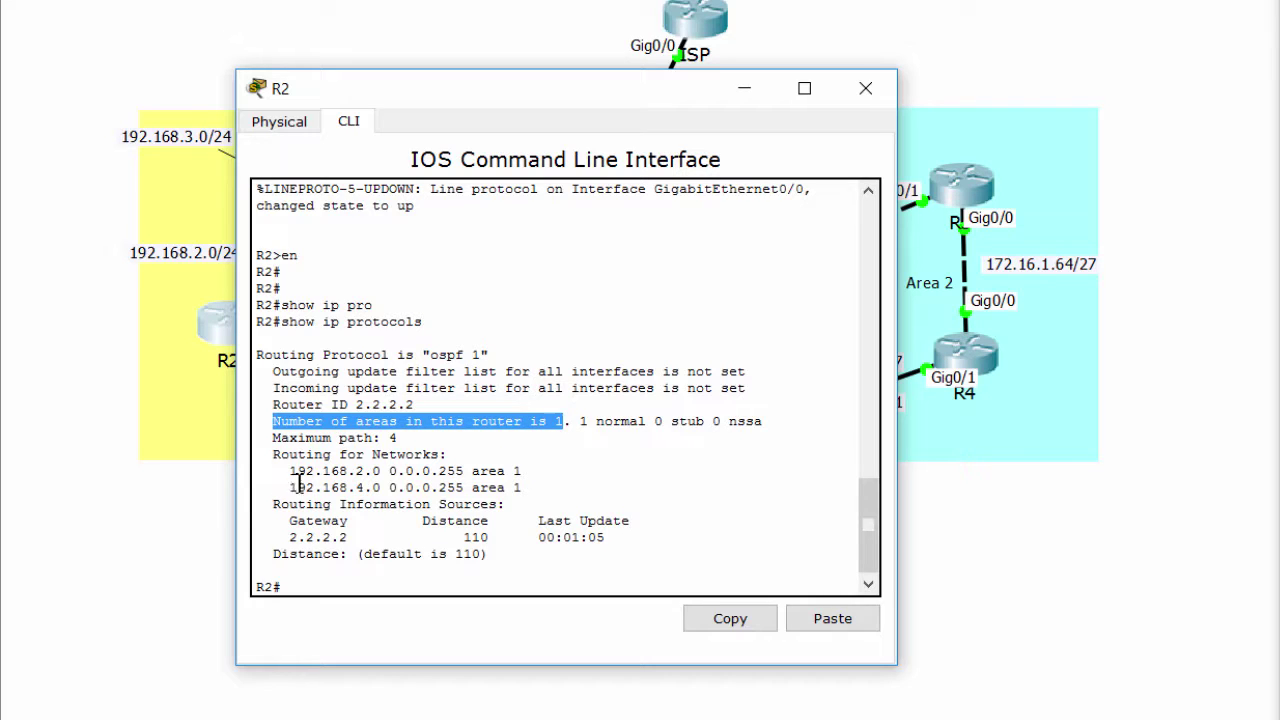
{"action": "left_click_drag", "start_coordinate": [290, 470], "coordinate": [562, 487]}
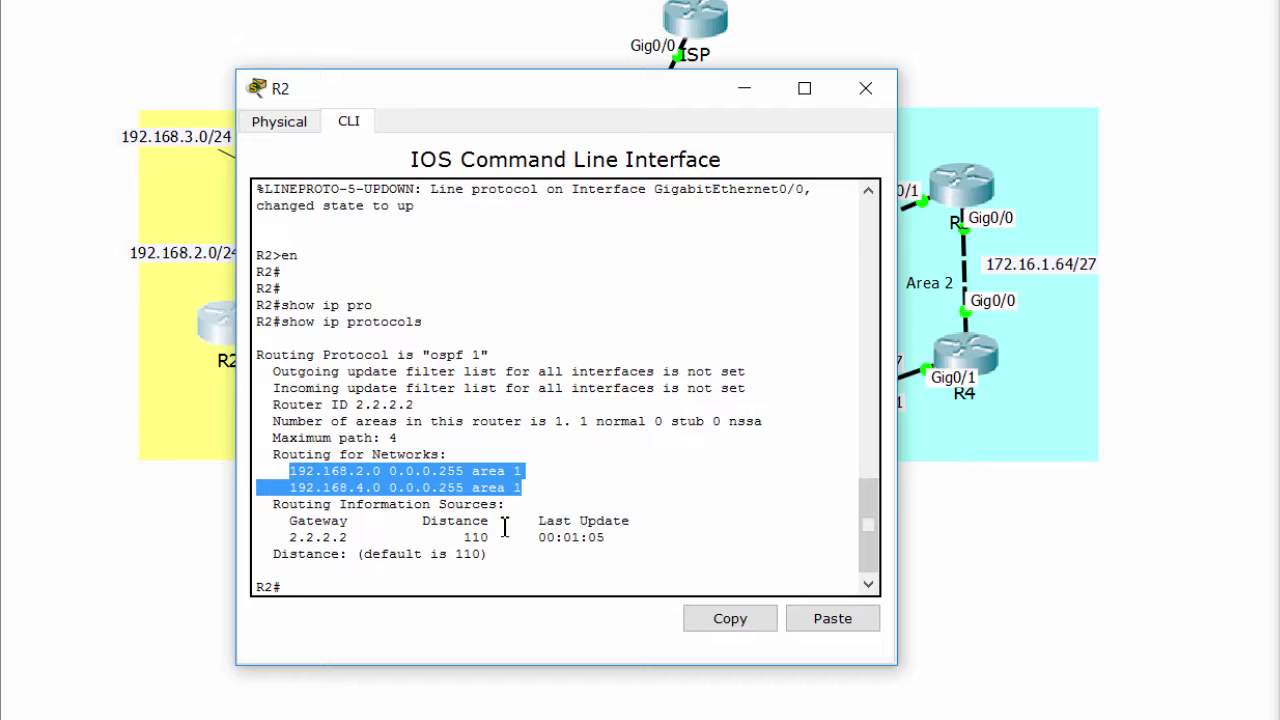
{"action": "left_click", "coordinate": [418, 525]}
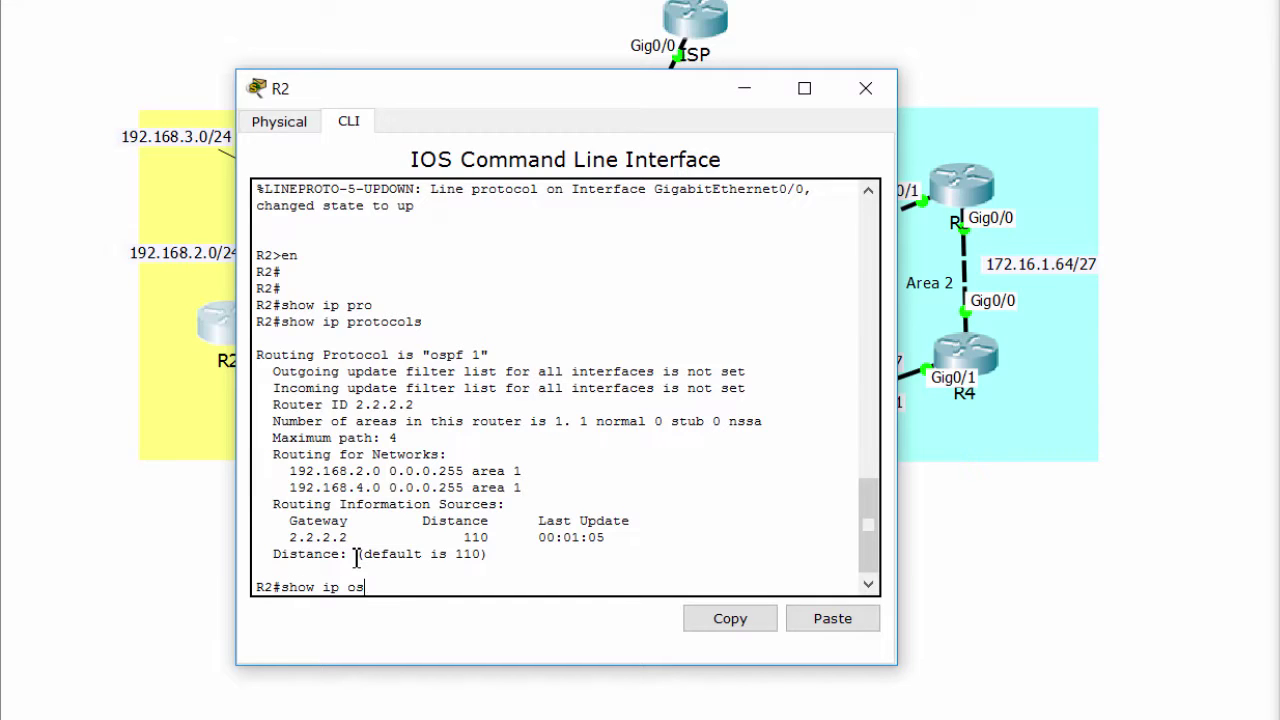
- Run 'show ip ospf neighbor' on R2, showing an empty neighbor list
{"action": "key", "text": "Tab"}
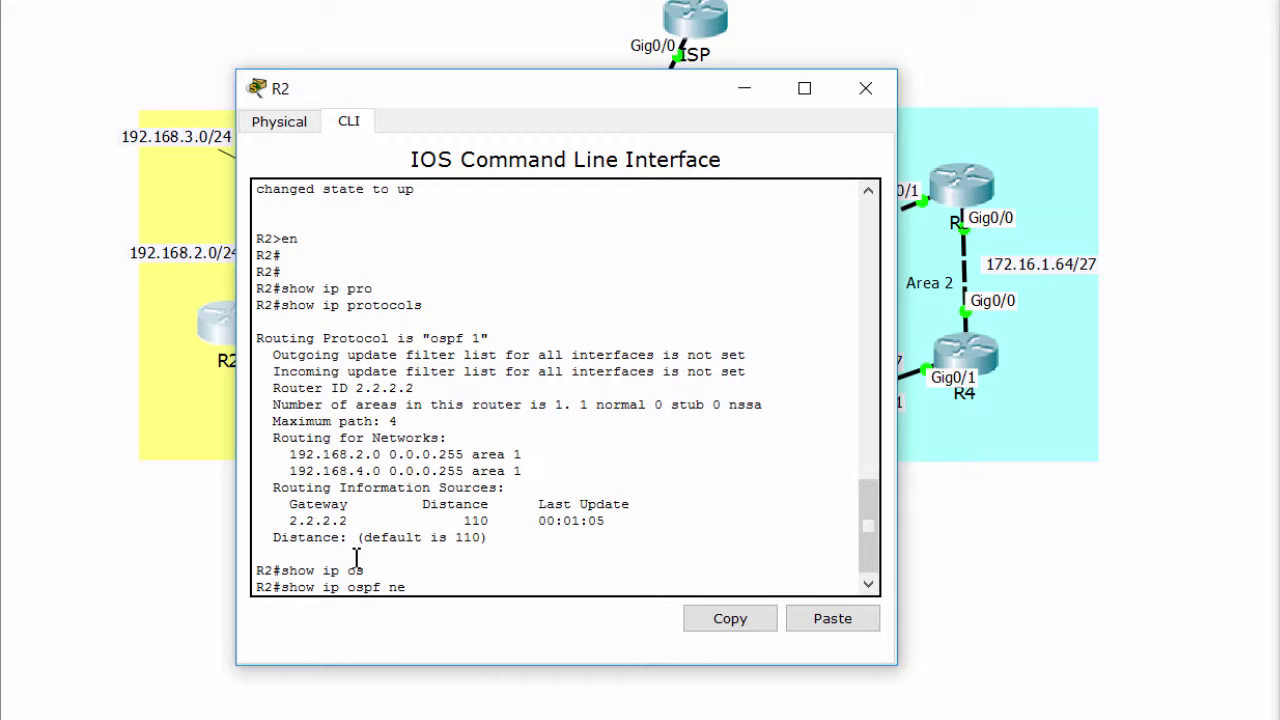
{"action": "key", "text": "Tab"}
{"action": "key", "text": "Return"}
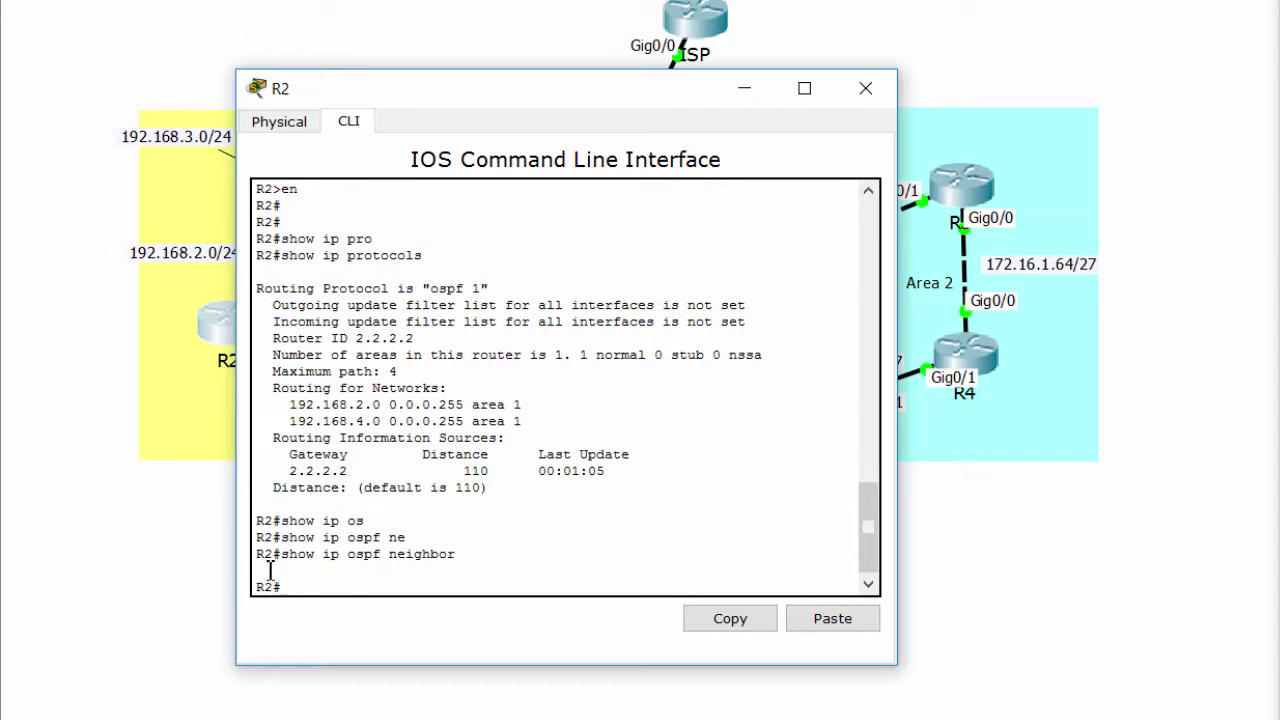
{"action": "left_click_drag", "start_coordinate": [269, 571], "coordinate": [334, 591]}
{"action": "left_click", "coordinate": [329, 586]}
- Run 'show ip ospf interface' on R2 and highlight its Hello and Dead timers
{"action": "type", "text": "show ip os"}
{"action": "key", "text": "Tab"}
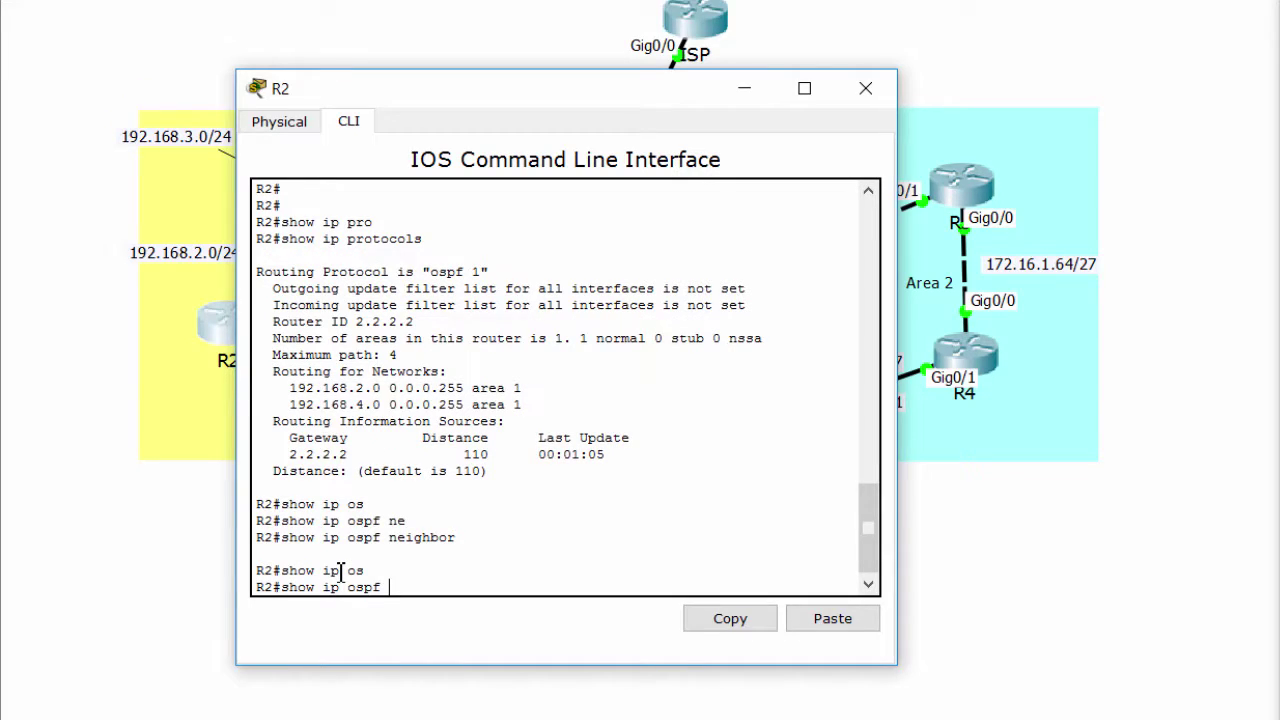
{"action": "type", "text": "int"}
{"action": "key", "text": "Tab"}
{"action": "key", "text": "Return"}
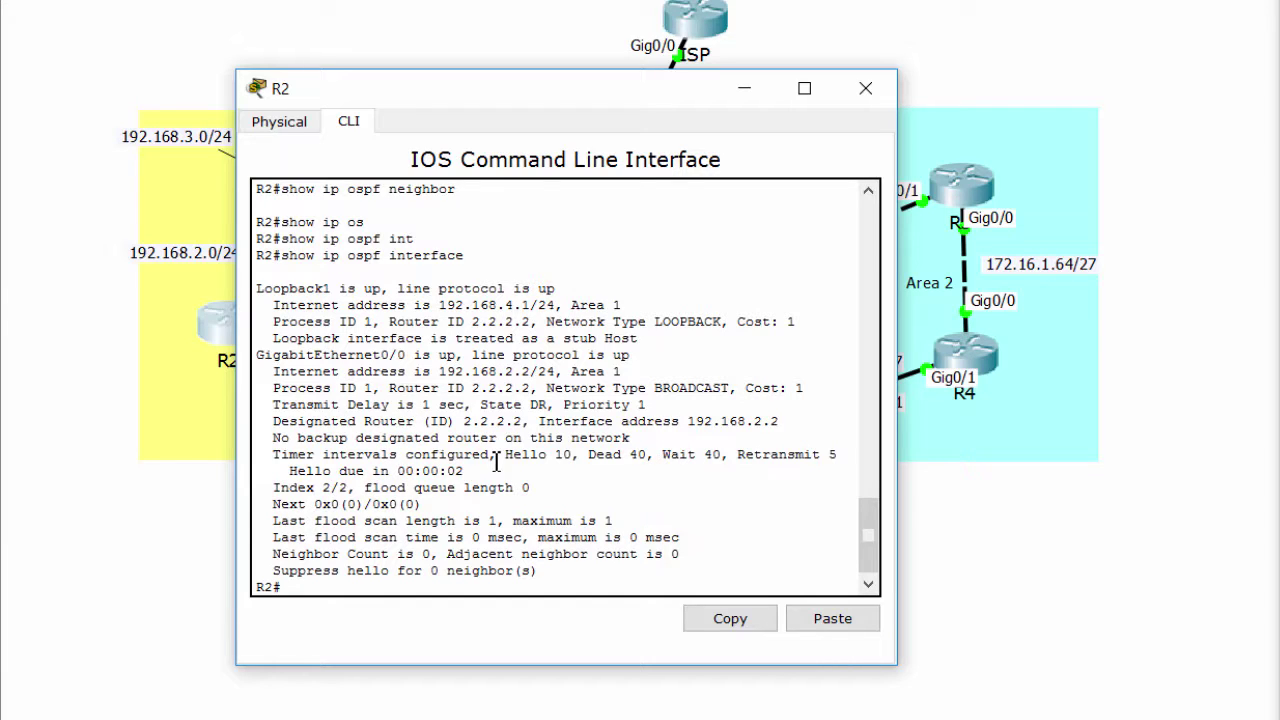
{"action": "left_click_drag", "start_coordinate": [497, 457], "coordinate": [694, 465]}
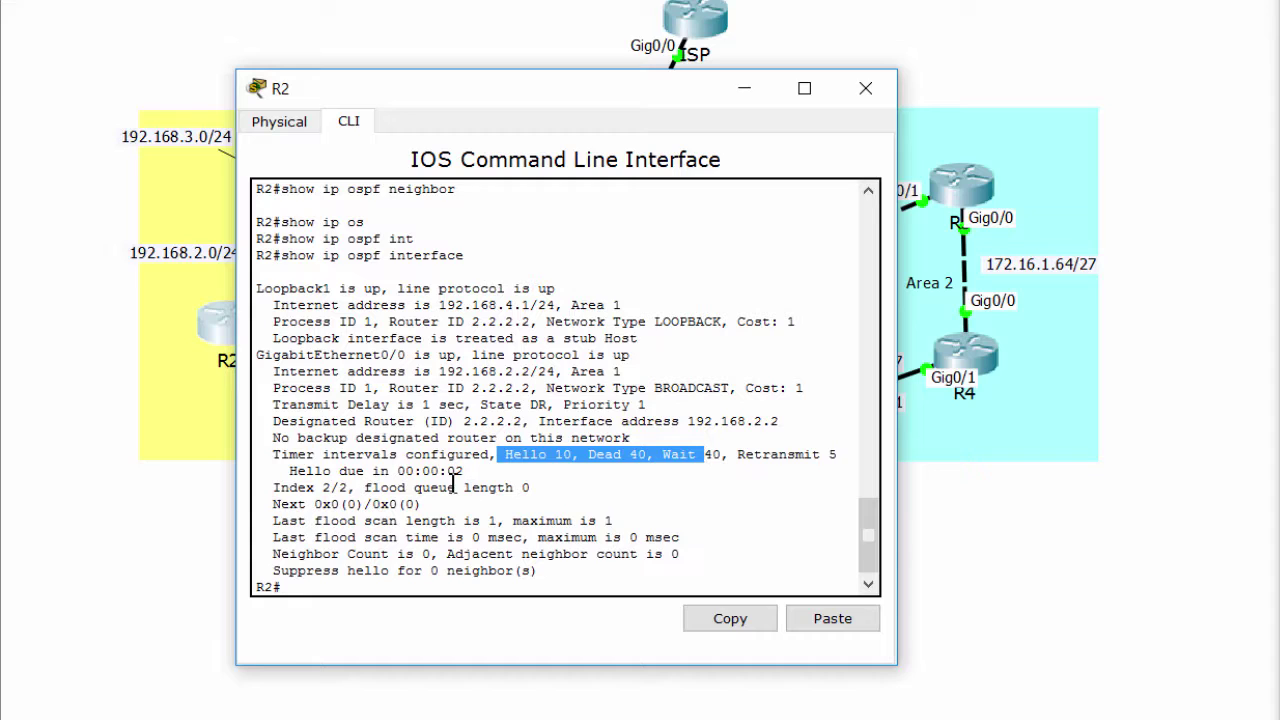
{"action": "left_click", "coordinate": [469, 511]}
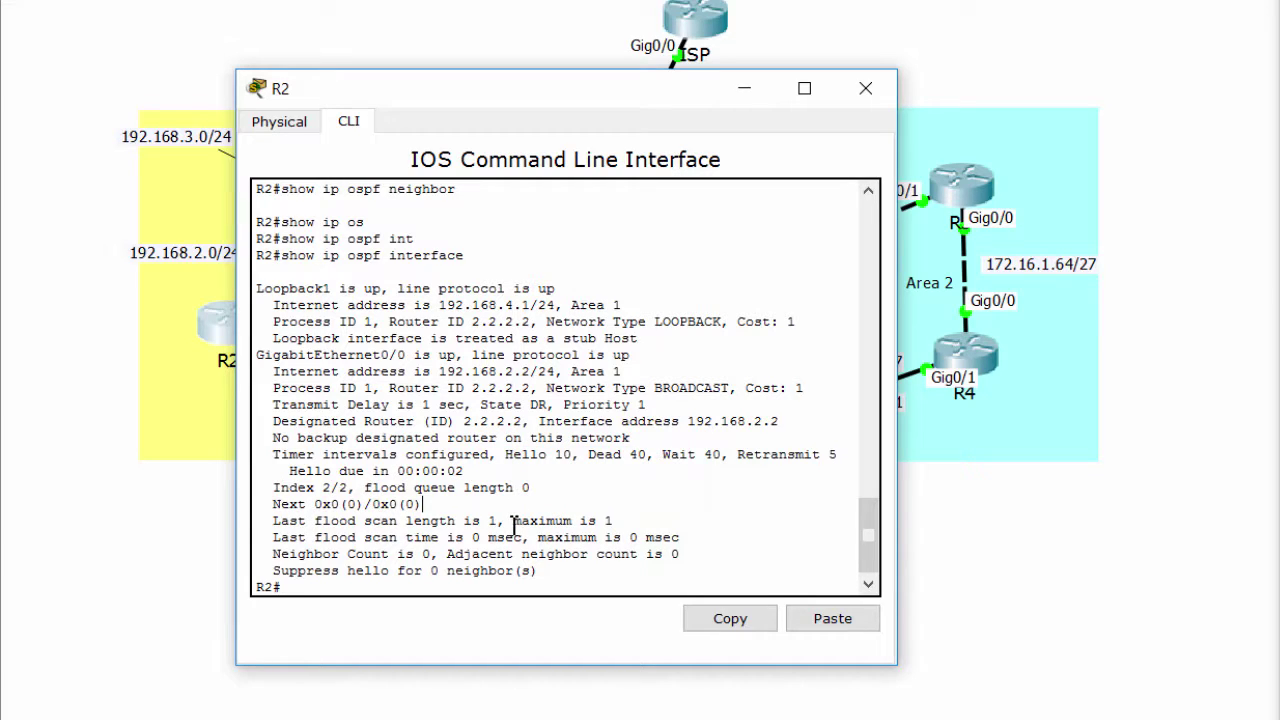
- Close R2's console and open router R1
{"action": "key", "text": "Return"}
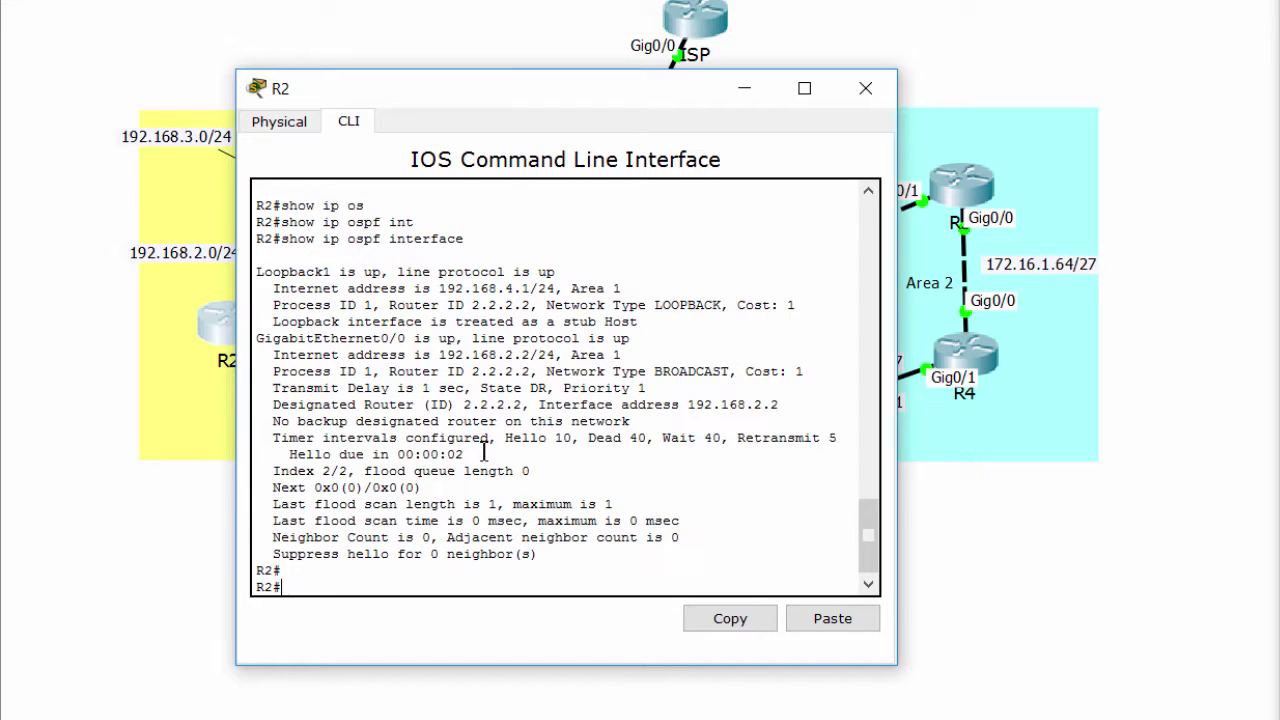
{"action": "key", "text": "alt+F4"}
{"action": "left_click", "coordinate": [290, 178]}
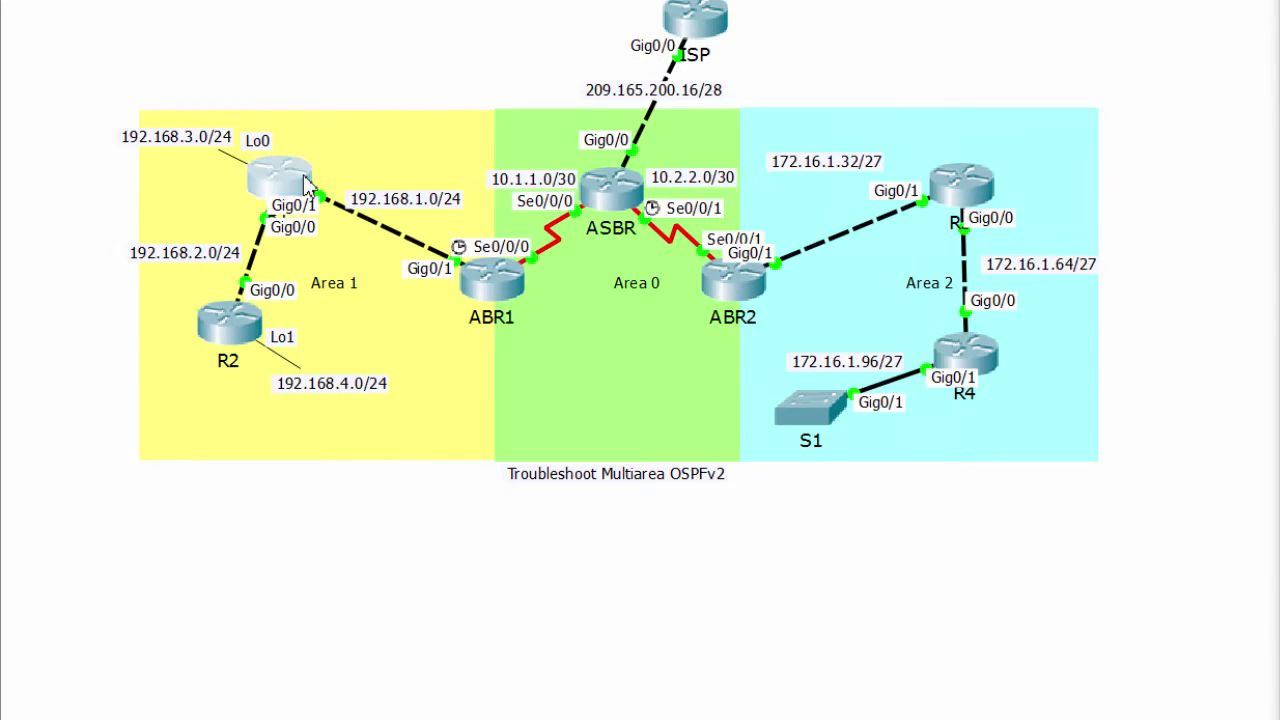
- Enter privileged mode on R1 and run 'show ip protocols'
{"action": "left_click_drag", "start_coordinate": [792, 125], "coordinate": [351, 101]}
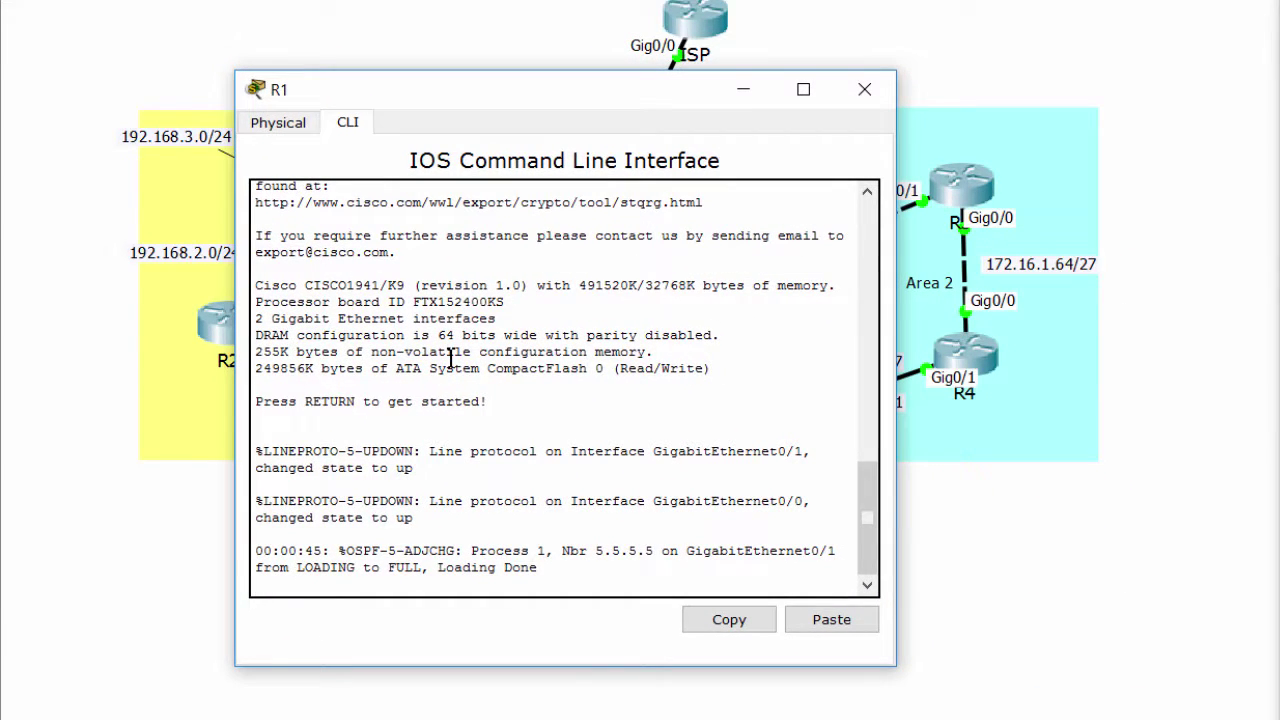
{"action": "key", "text": "Return"}
{"action": "key", "text": "Return"}
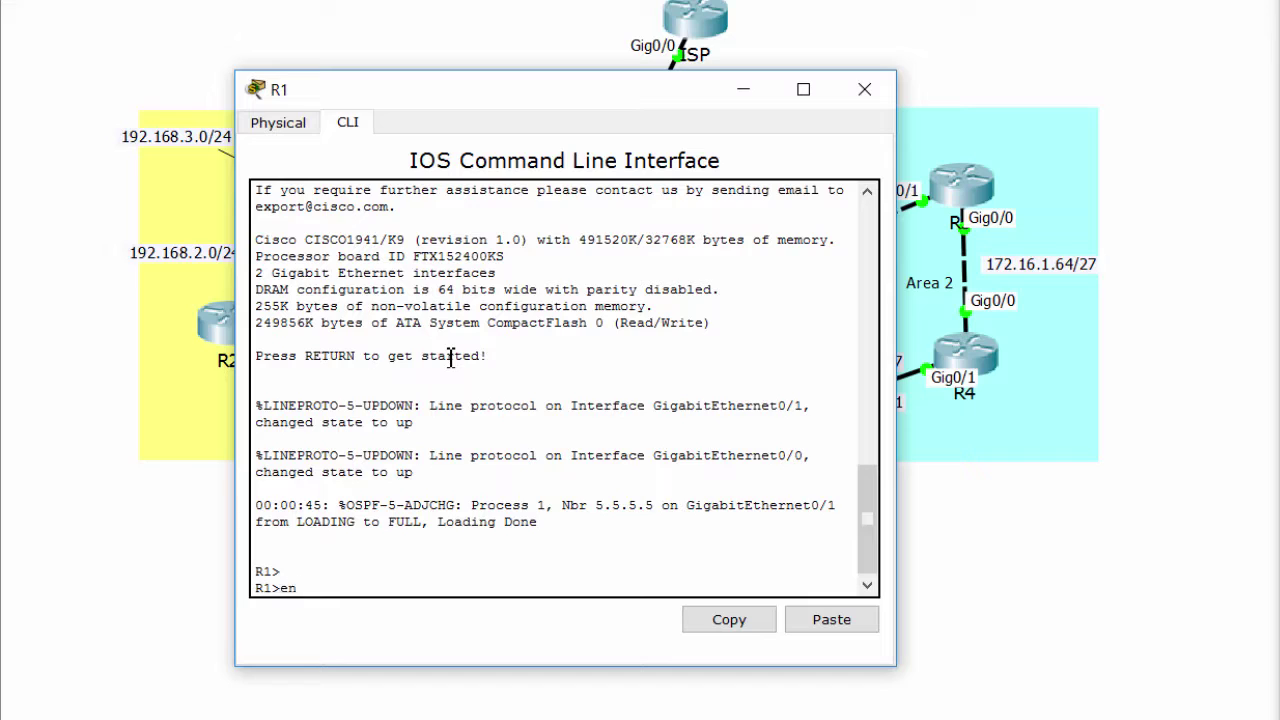
{"action": "type", "text": "en"}
{"action": "key", "text": "Return"}
{"action": "key", "text": "Return"}
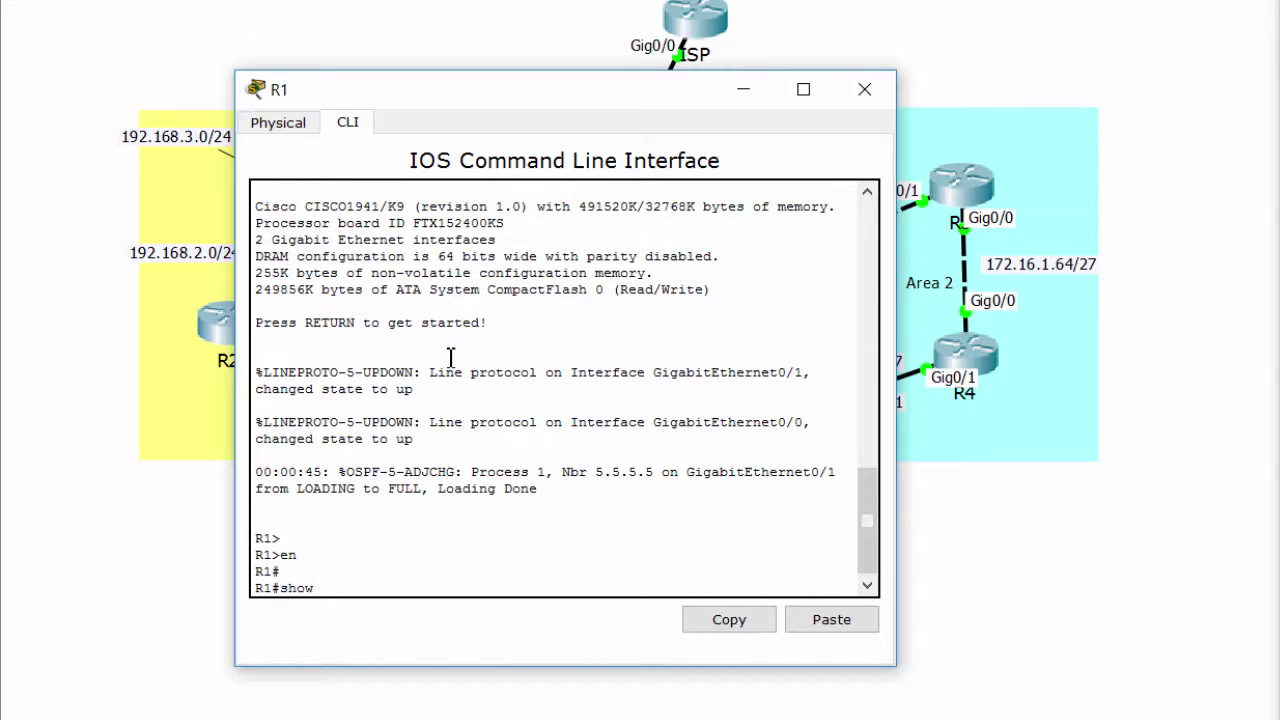
{"action": "type", "text": "show ip pro"}
{"action": "key", "text": "Tab"}
{"action": "key", "text": "Return"}
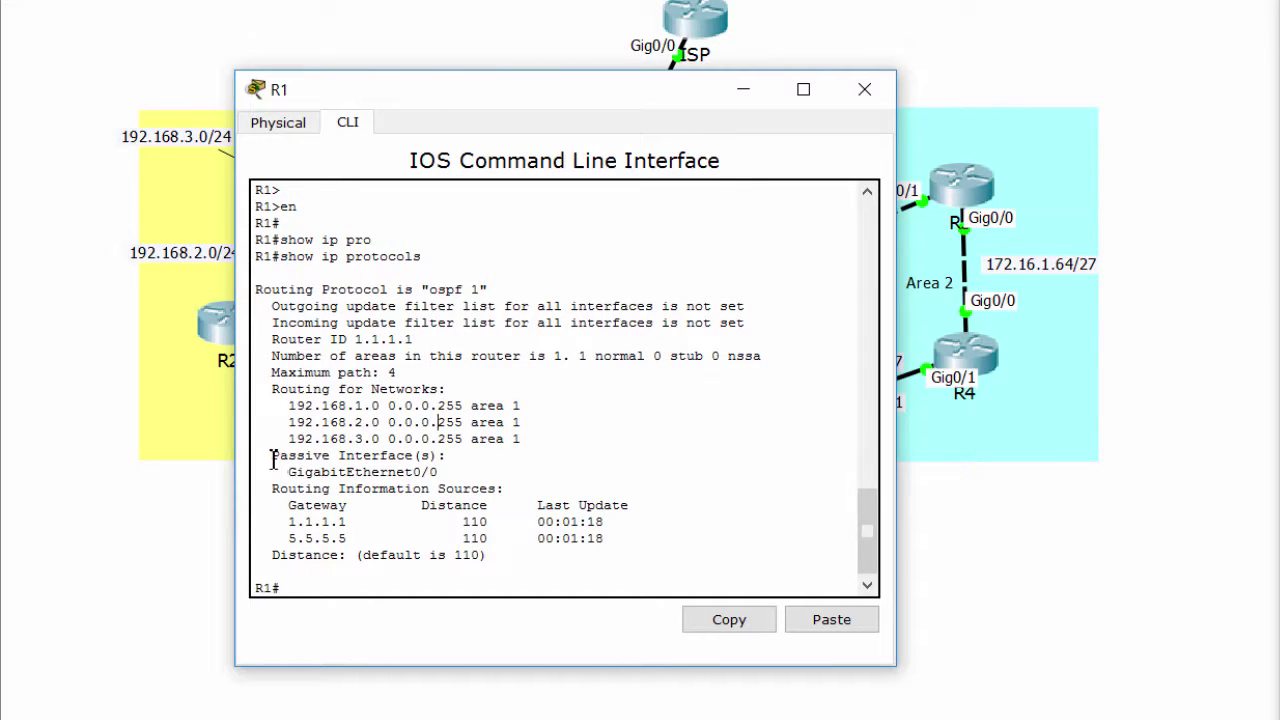
- Highlight the Passive Interface(s) entry showing GigabitEthernet0/0
{"action": "left_click_drag", "start_coordinate": [274, 457], "coordinate": [445, 472]}
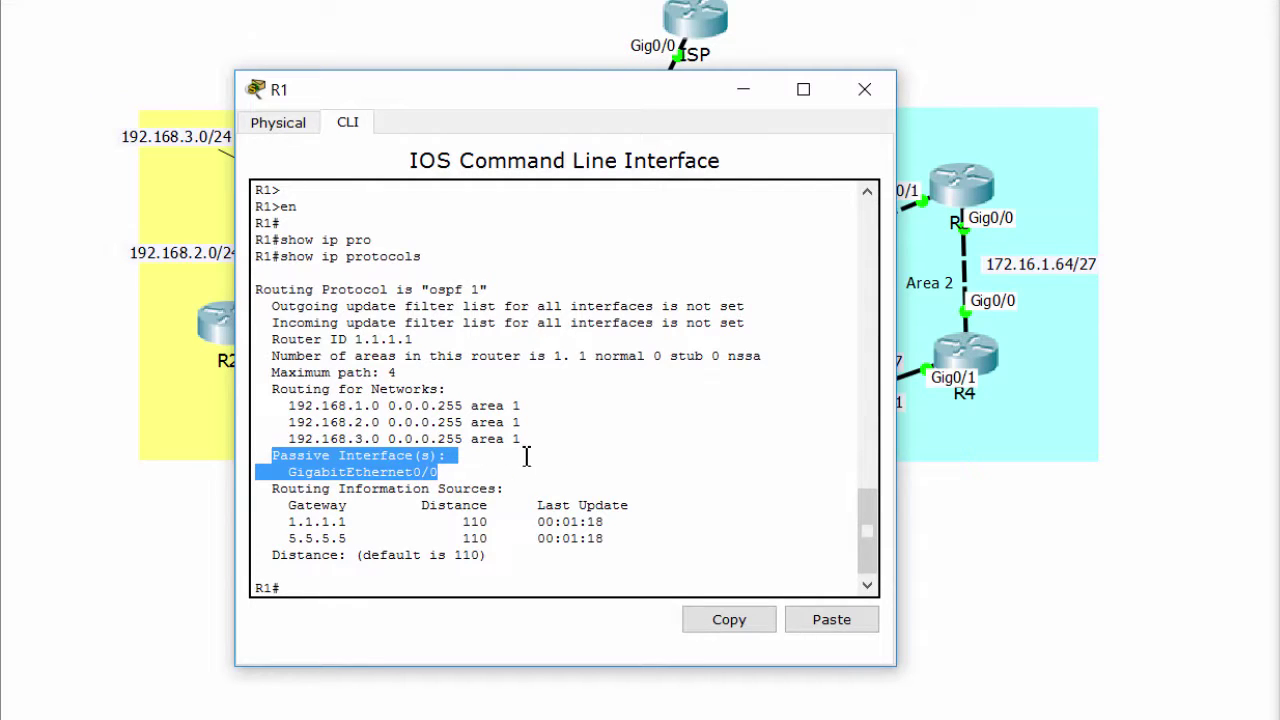
{"action": "left_click", "coordinate": [488, 472]}
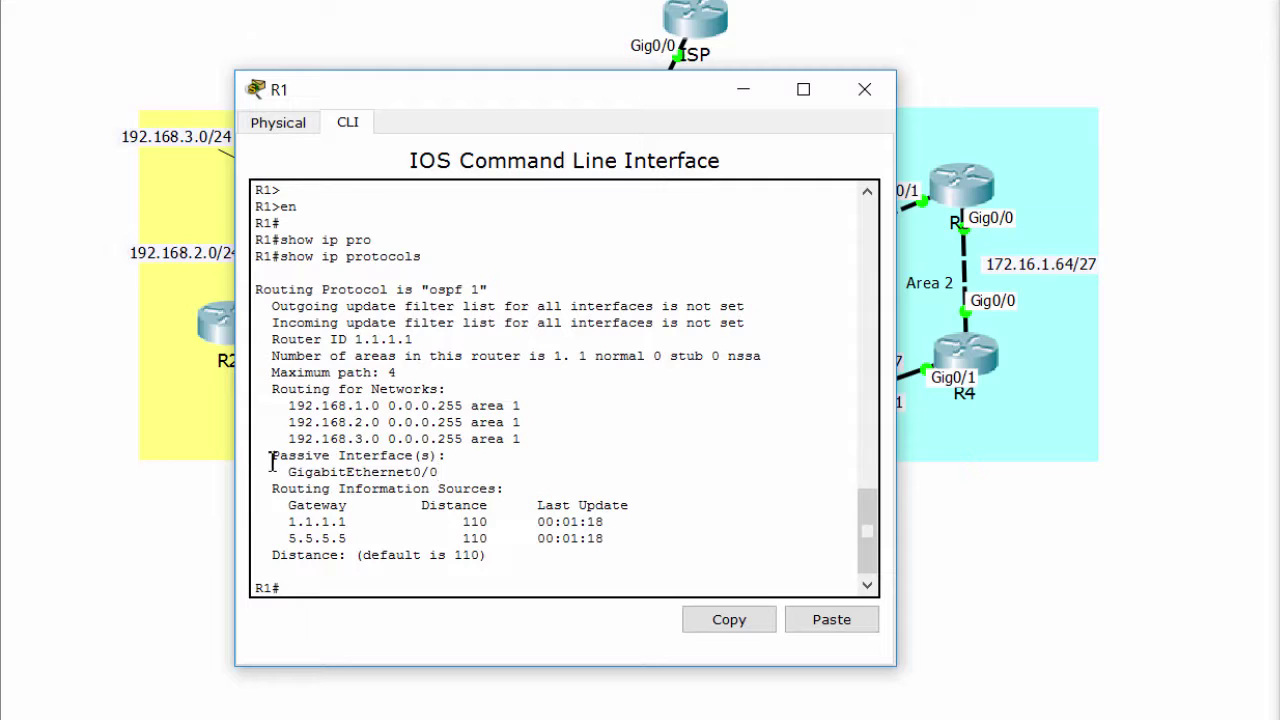
{"action": "left_click_drag", "start_coordinate": [264, 456], "coordinate": [472, 487]}
{"action": "left_click", "coordinate": [481, 514]}
- Run 'show ip ospf interface' on R1 and page through the full output
{"action": "key", "text": "Return"}
{"action": "key", "text": "Return"}
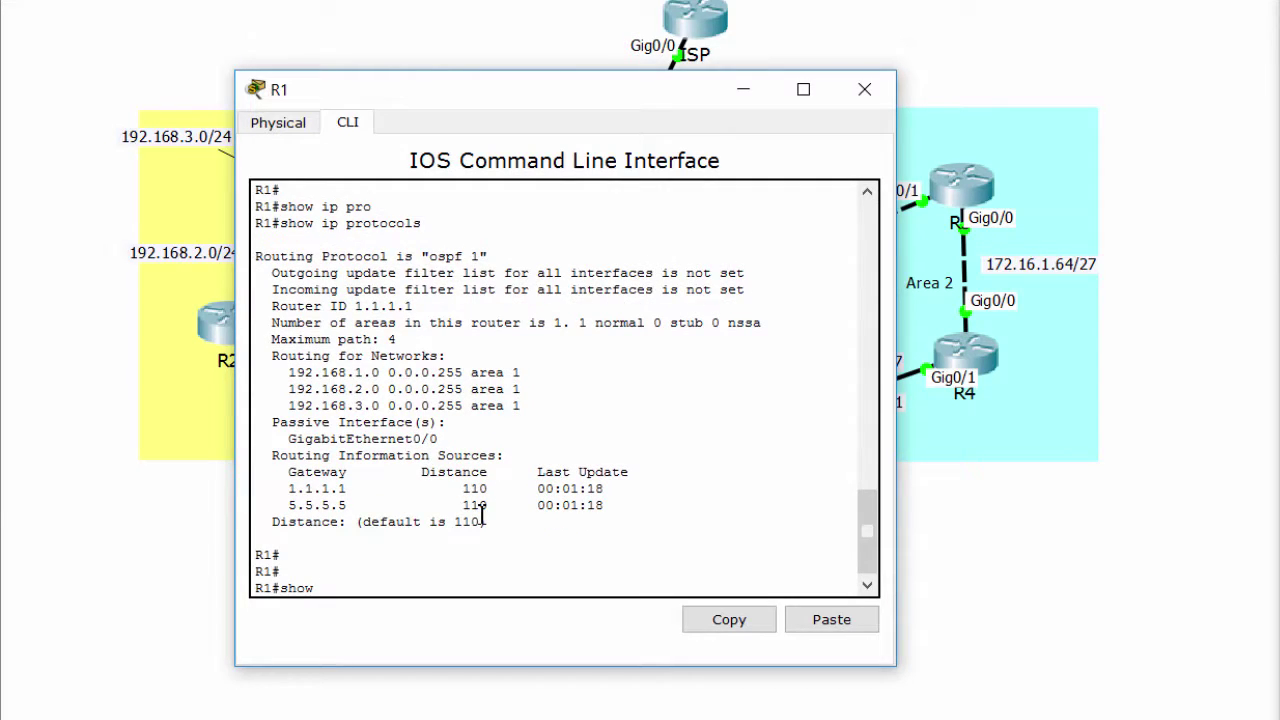
{"action": "type", "text": "show ip os"}
{"action": "key", "text": "Tab"}
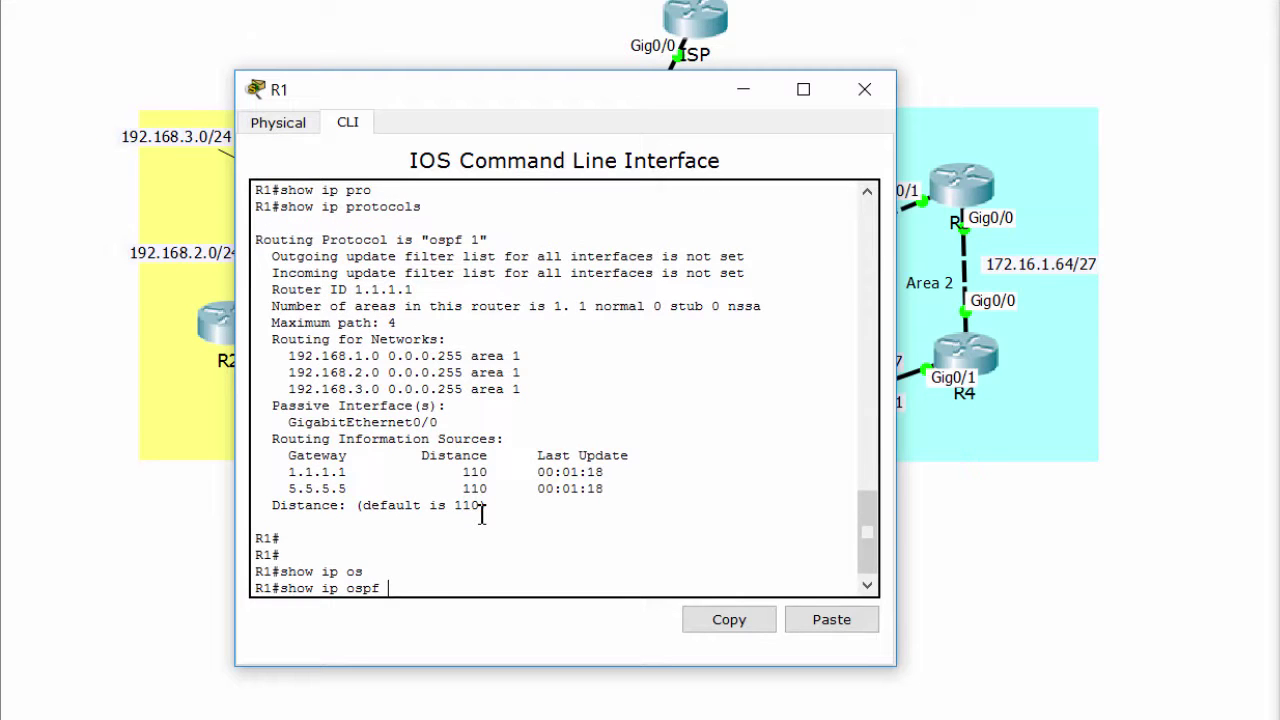
{"action": "type", "text": "int"}
{"action": "key", "text": "Tab"}
{"action": "key", "text": "Return"}
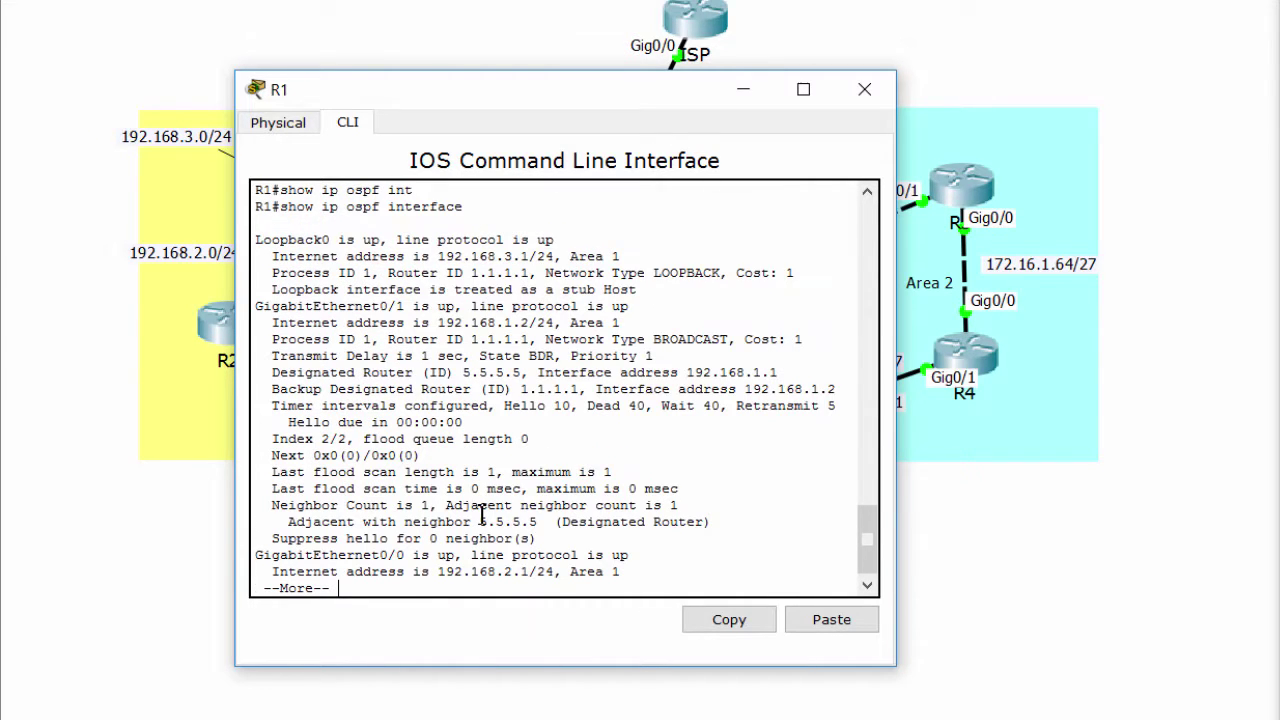
{"action": "key", "text": "space"}
- Highlight G0/0's status, DR details, timers and the 'No Hellos (Passive interface)' note
{"action": "left_click_drag", "start_coordinate": [415, 422], "coordinate": [778, 422]}
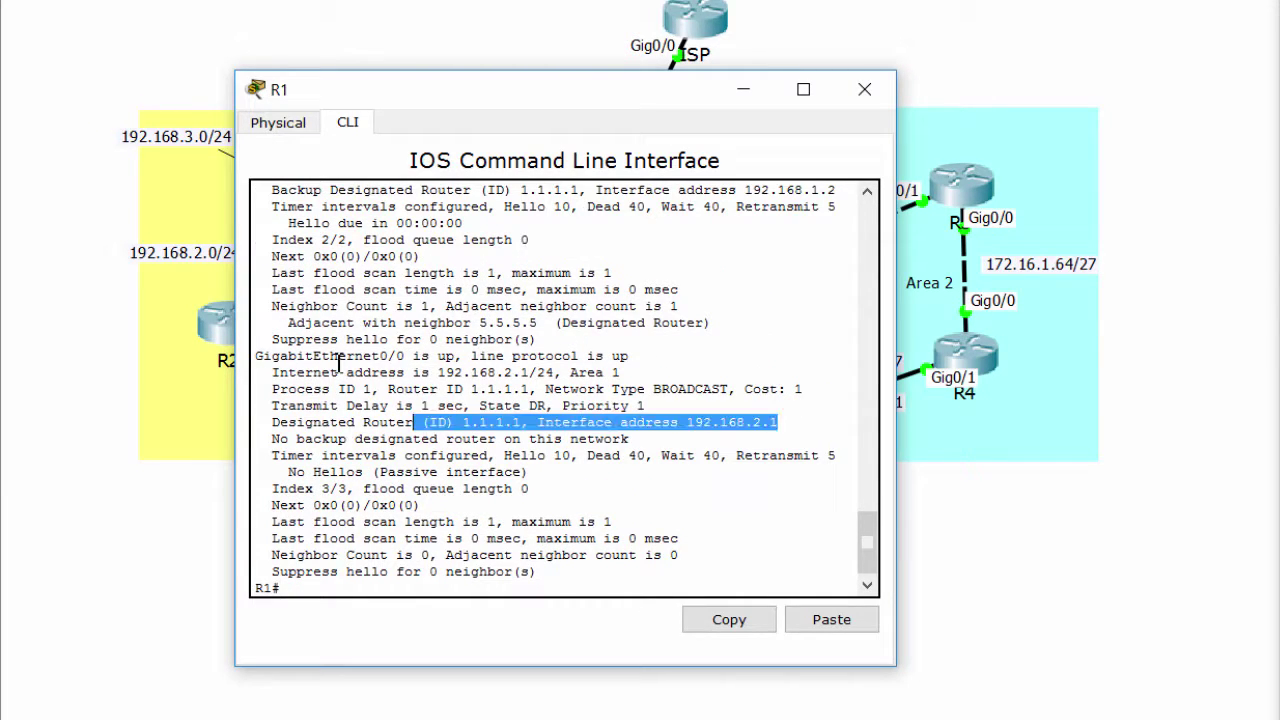
{"action": "left_click_drag", "start_coordinate": [257, 357], "coordinate": [685, 371]}
{"action": "left_click", "coordinate": [549, 437]}
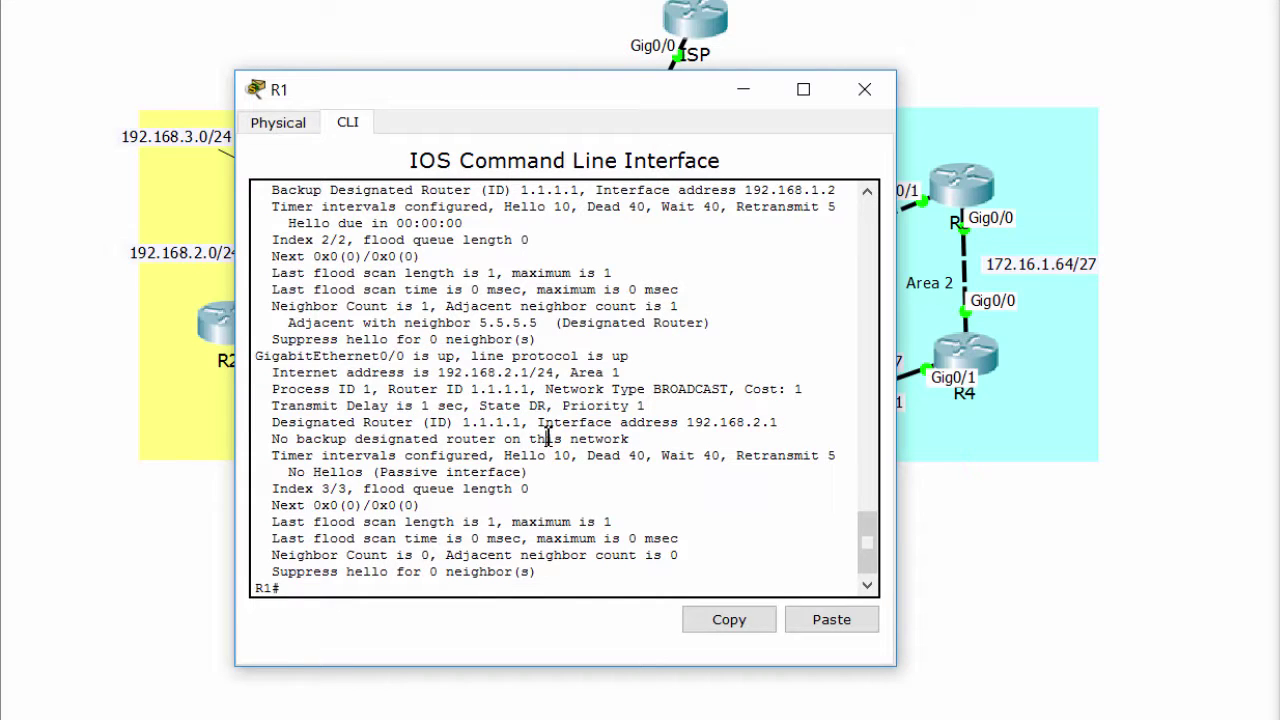
{"action": "left_click_drag", "start_coordinate": [496, 457], "coordinate": [723, 470]}
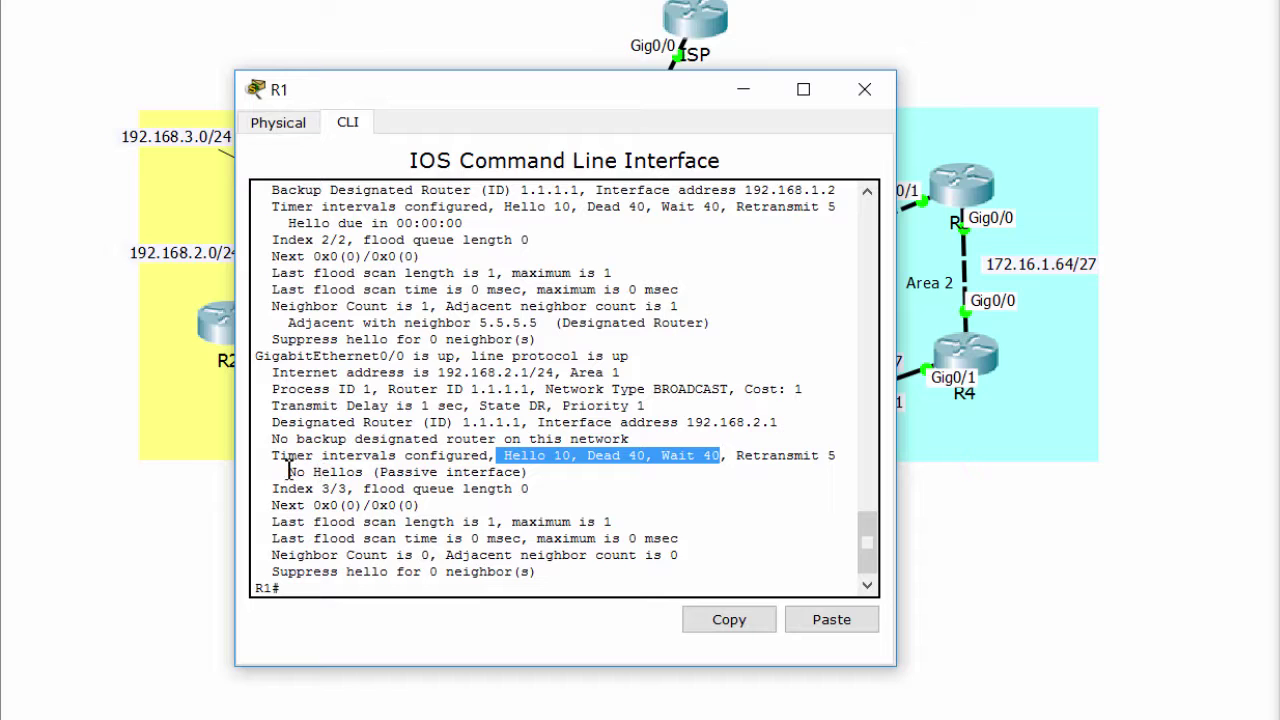
{"action": "left_click_drag", "start_coordinate": [282, 472], "coordinate": [544, 476]}
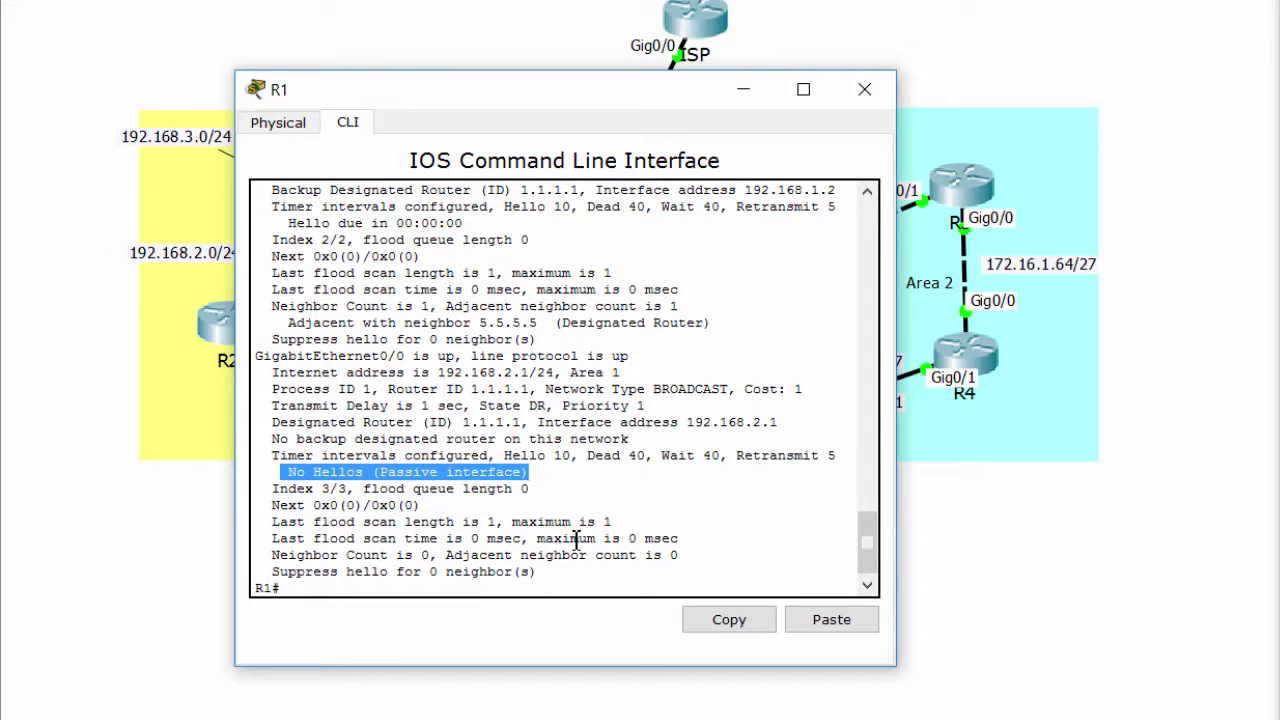
{"action": "left_click", "coordinate": [640, 536]}
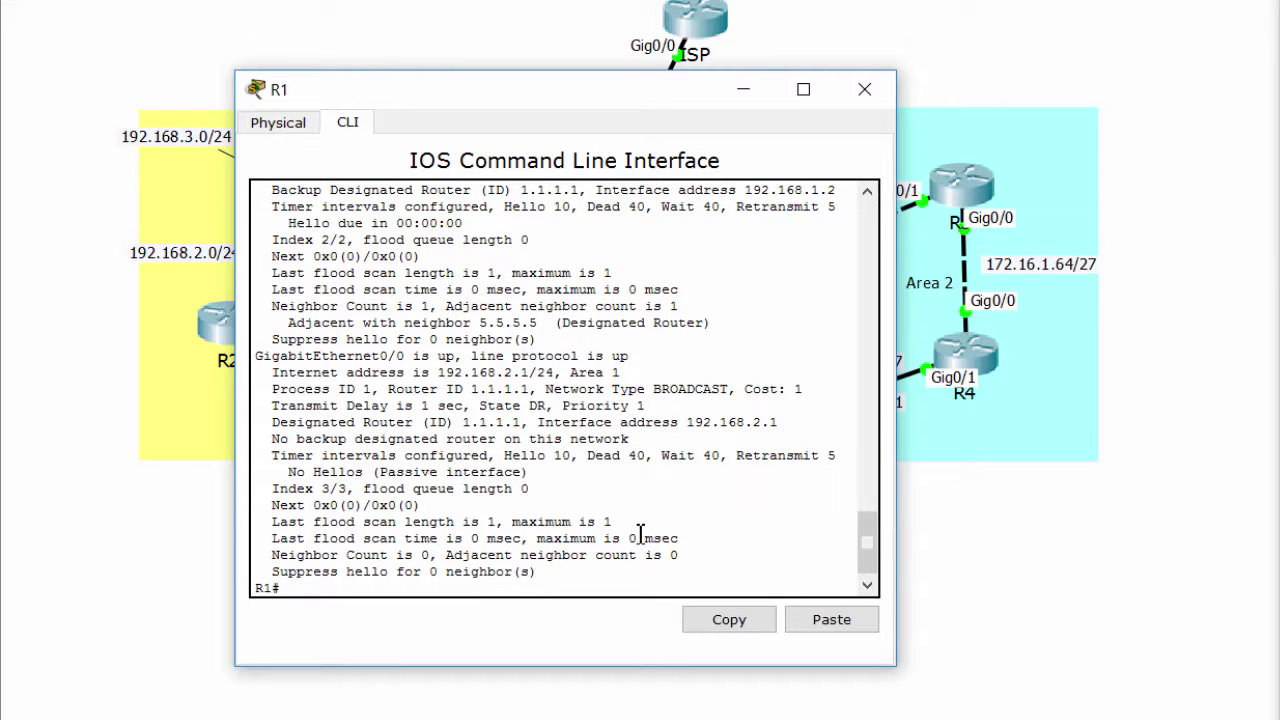
- Apply 'no passive-interface G0/0' under router ospf 1 on R1
{"action": "key", "text": "Return"}
{"action": "key", "text": "Return"}
{"action": "type", "text": "co"}
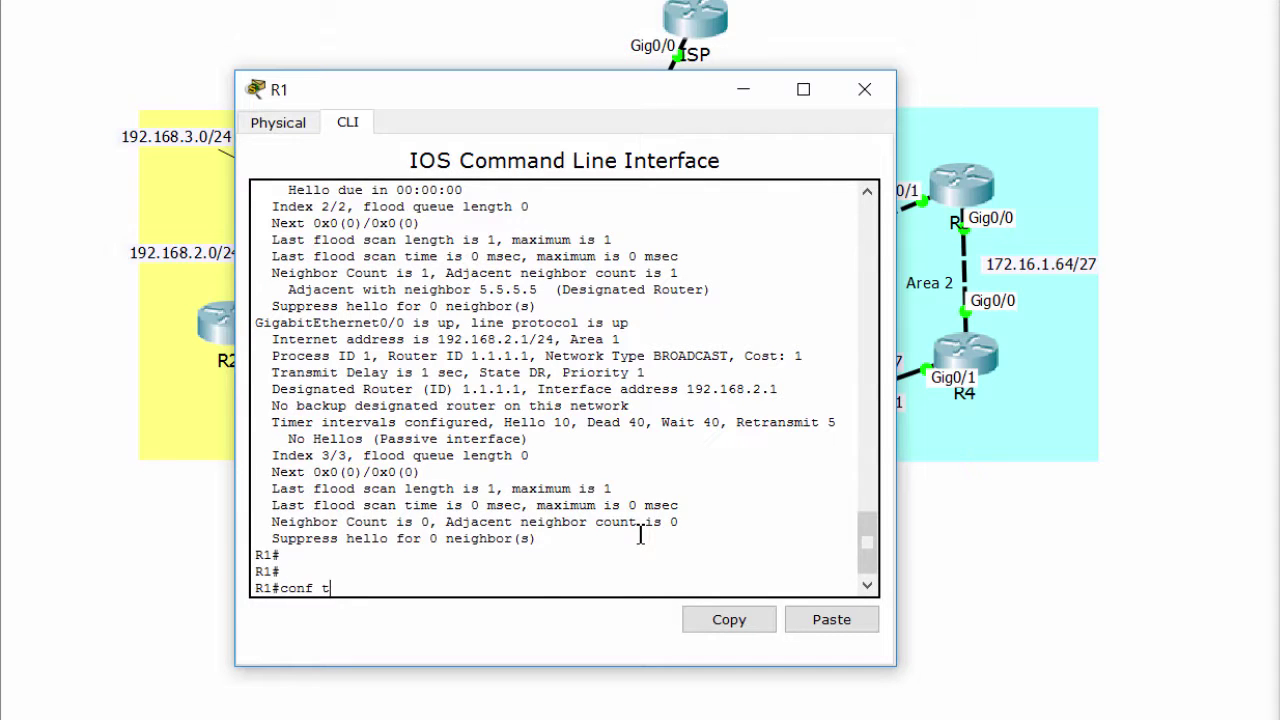
{"action": "type", "text": "nf t"}
{"action": "key", "text": "Return"}
{"action": "key", "text": "Return"}
{"action": "type", "text": "router"}
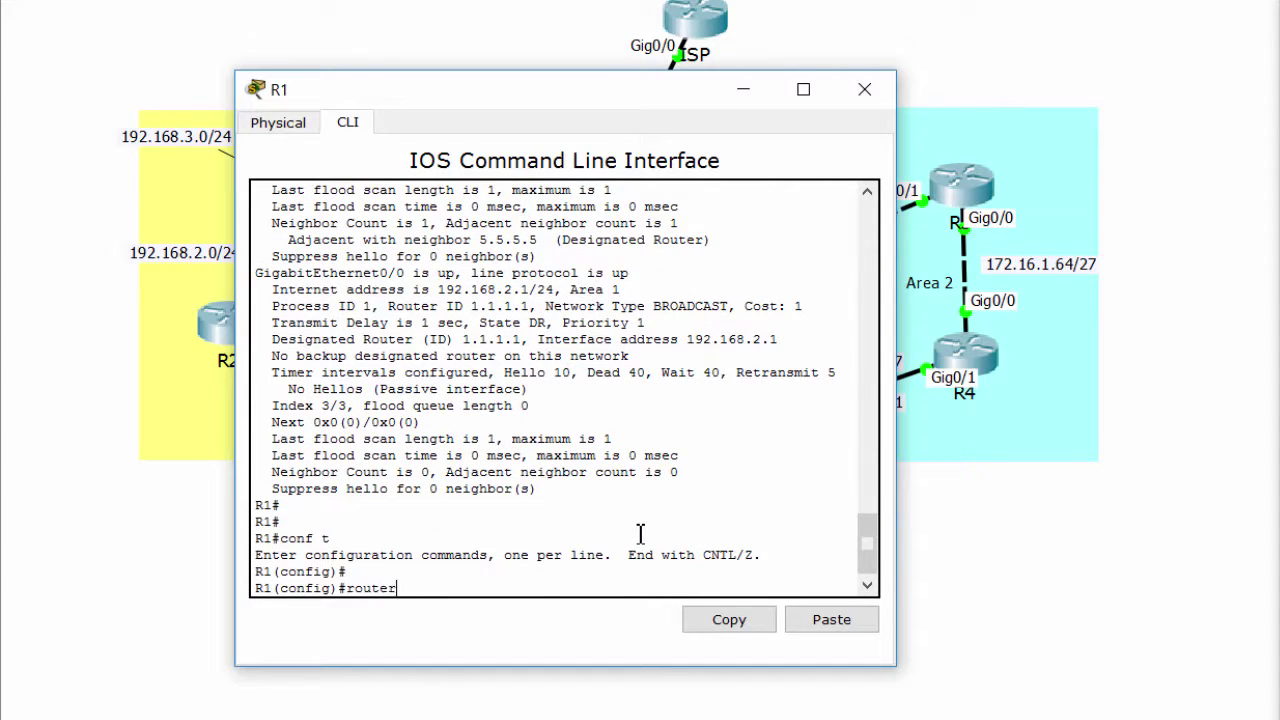
{"action": "type", "text": " os"}
{"action": "key", "text": "Tab"}
{"action": "type", "text": "1"}
{"action": "key", "text": "Return"}
{"action": "key", "text": "Return"}
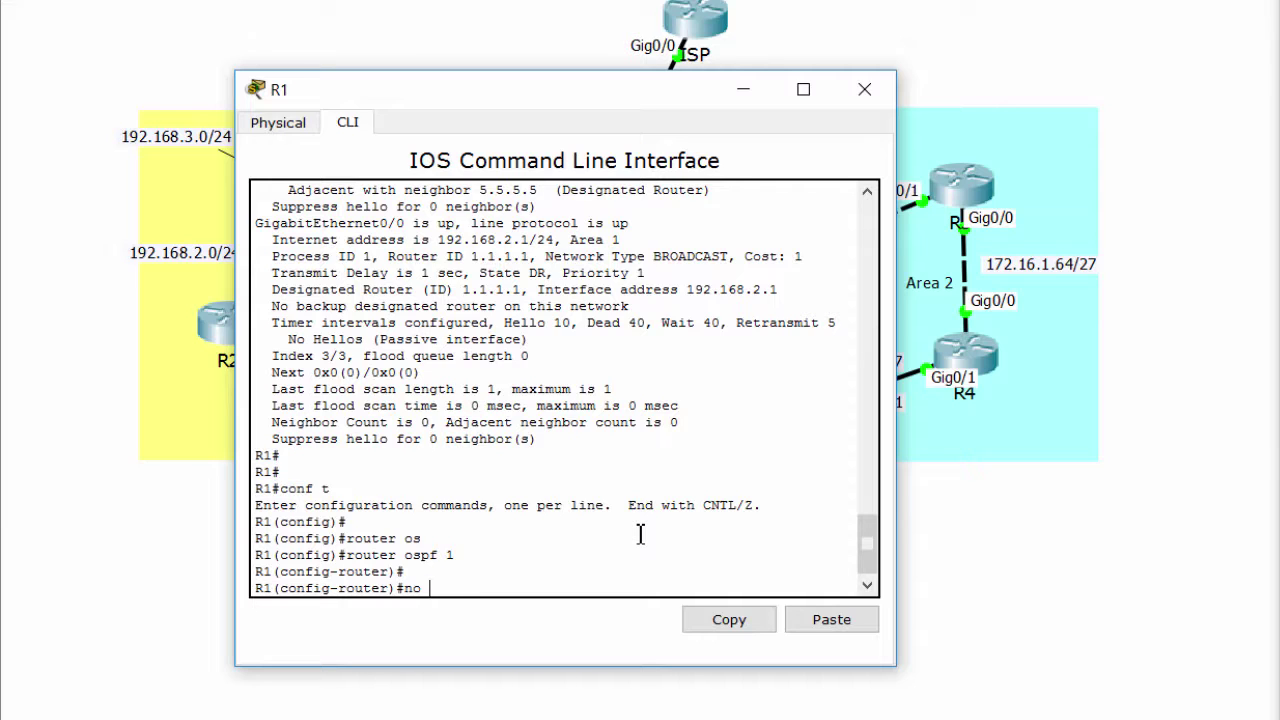
{"action": "type", "text": "no pas"}
{"action": "key", "text": "Tab"}
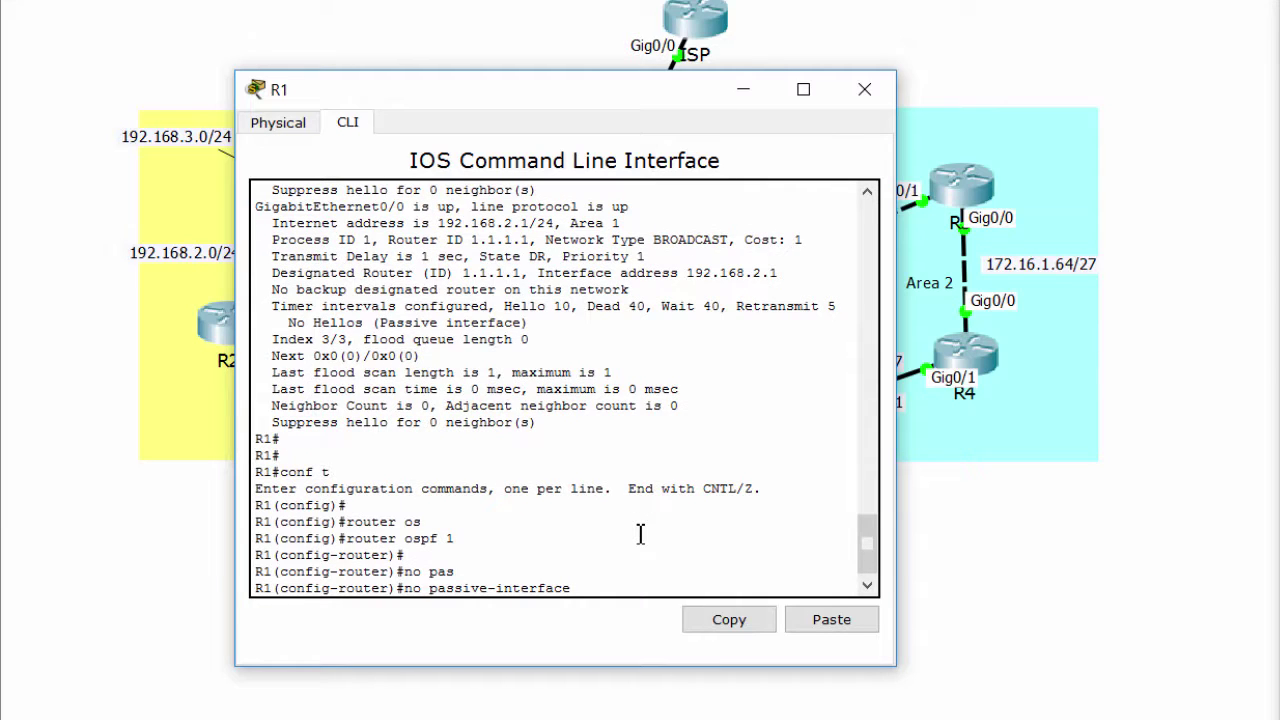
{"action": "type", "text": "G0/0"}
{"action": "key", "text": "Return"}
- Exit with Ctrl+Z and highlight the FULL adjacency message for neighbor 2.2.2.2
{"action": "key", "text": "Return"}
{"action": "key", "text": "Return"}
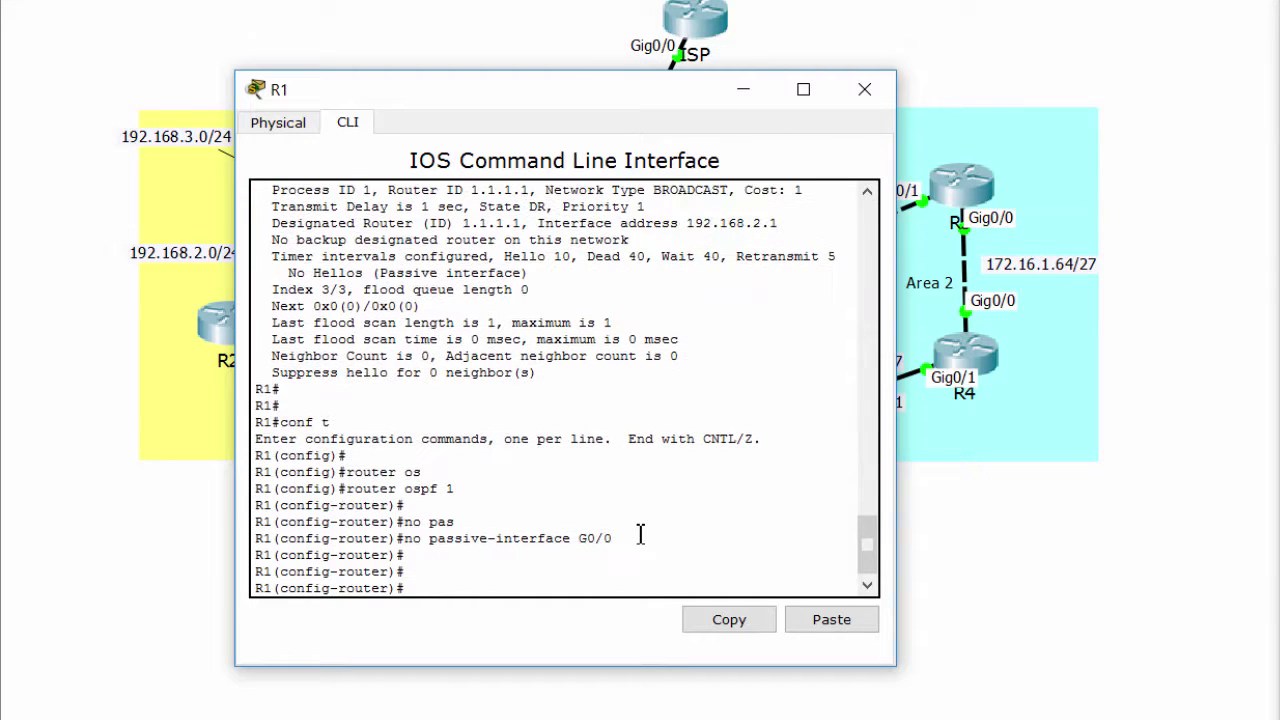
{"action": "key", "text": "ctrl+z"}
{"action": "key", "text": "Return"}
{"action": "key", "text": "Return"}
{"action": "key", "text": "Return"}
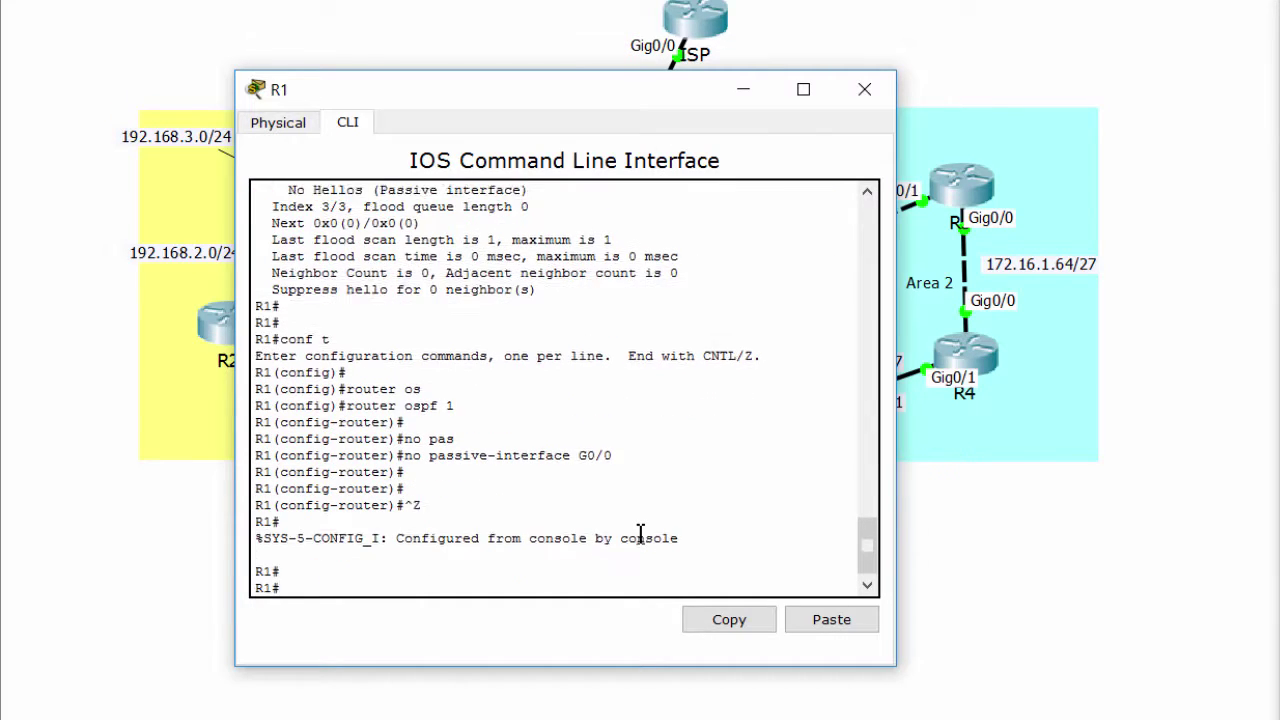
{"action": "key", "text": "Return"}
{"action": "key", "text": "Return"}
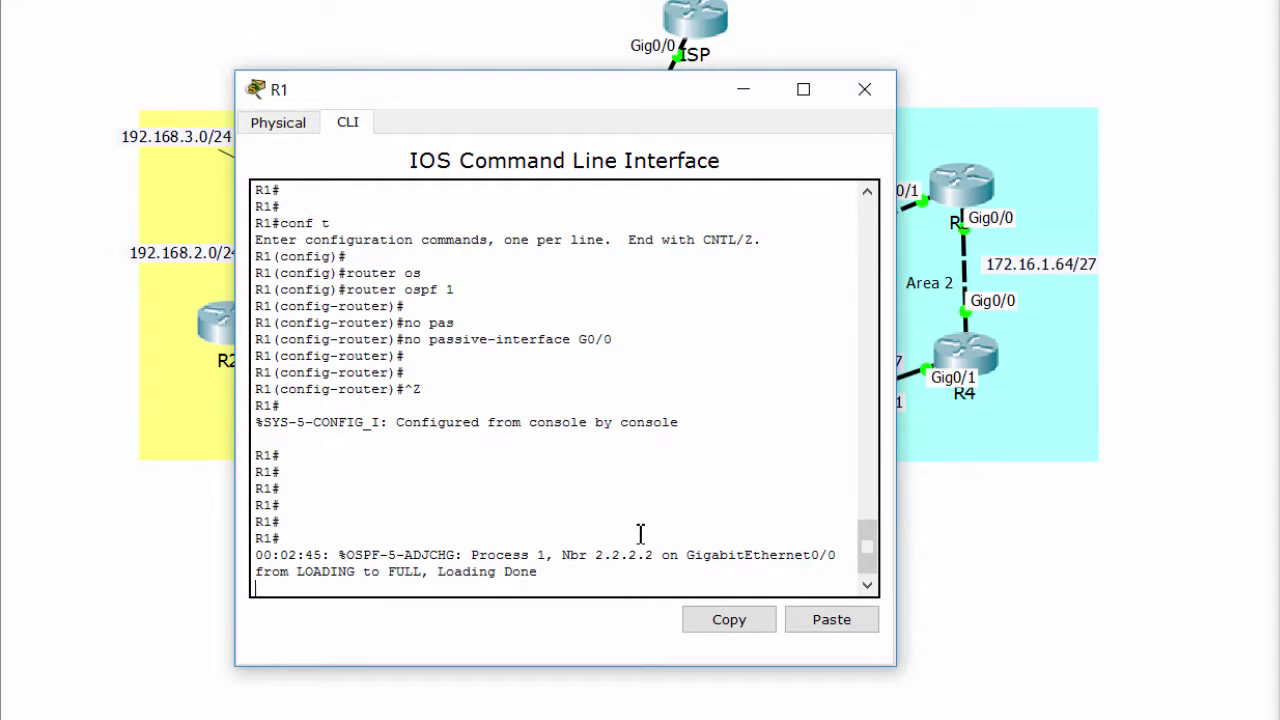
{"action": "key", "text": "Return"}
{"action": "key", "text": "Return"}
{"action": "key", "text": "Return"}
{"action": "left_click_drag", "start_coordinate": [538, 523], "coordinate": [258, 507]}
{"action": "left_click", "coordinate": [375, 566]}
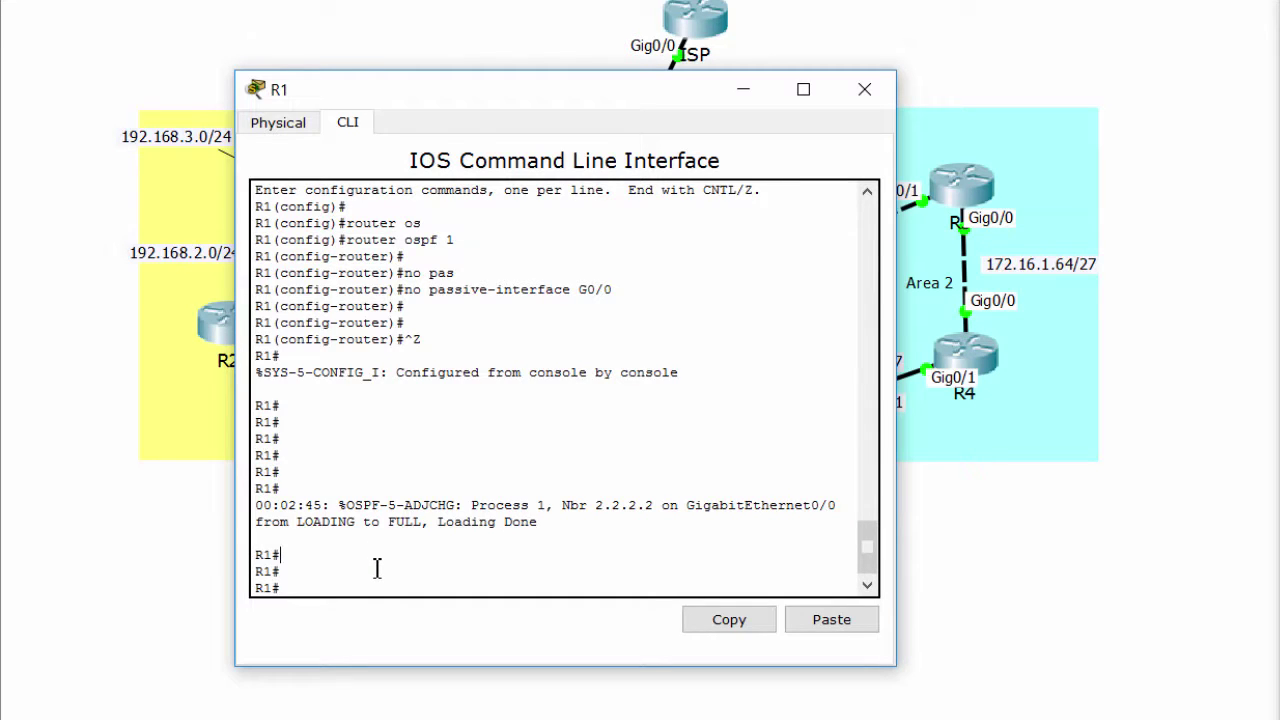
{"action": "key", "text": "Return"}
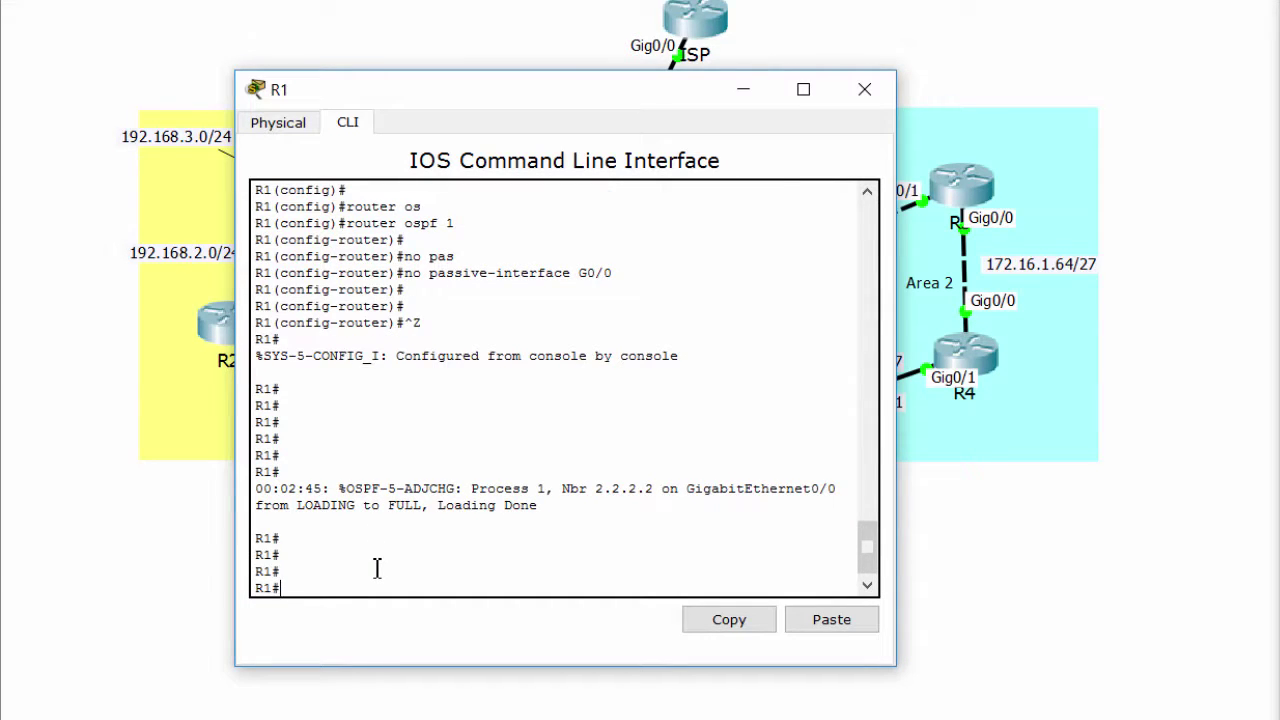
- Run 'show ip ospf neighbor' on R2 and highlight 1.1.1.1 in FULL/BDR state
{"action": "left_click", "coordinate": [97, 552]}
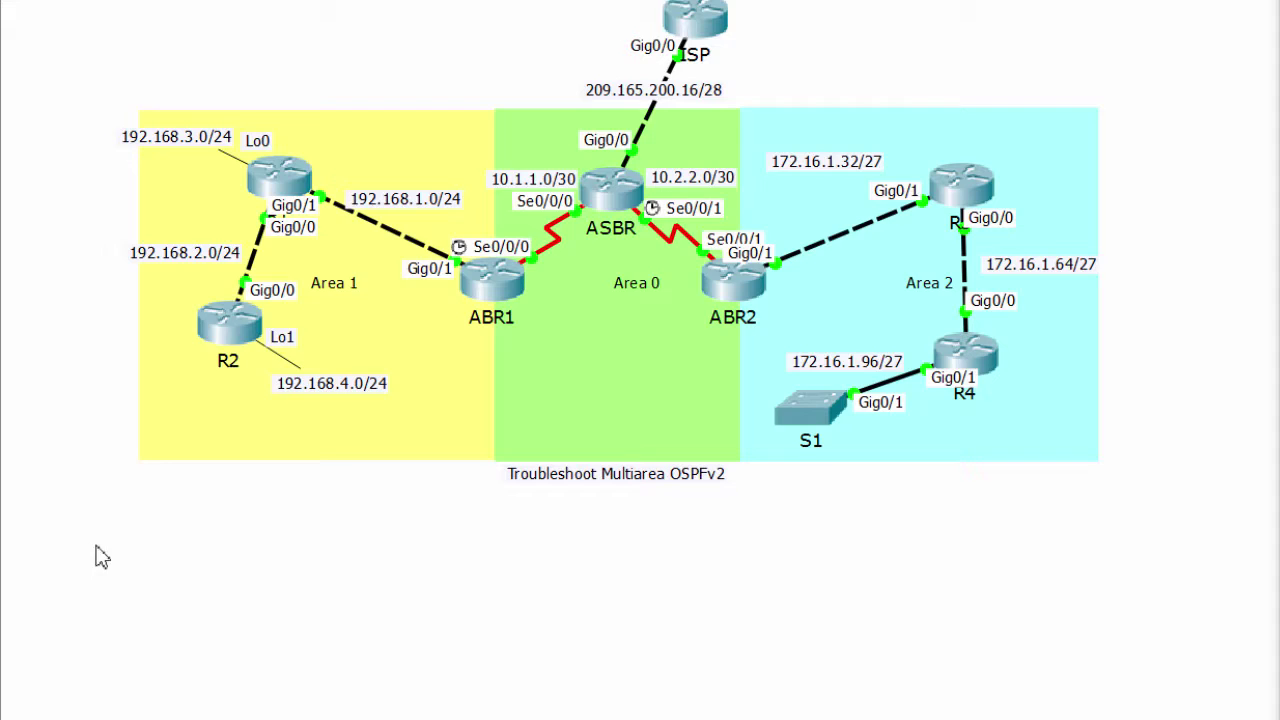
{"action": "left_click", "coordinate": [219, 340]}
{"action": "key", "text": "Return"}
{"action": "key", "text": "Return"}
{"action": "key", "text": "Return"}
{"action": "key", "text": "Return"}
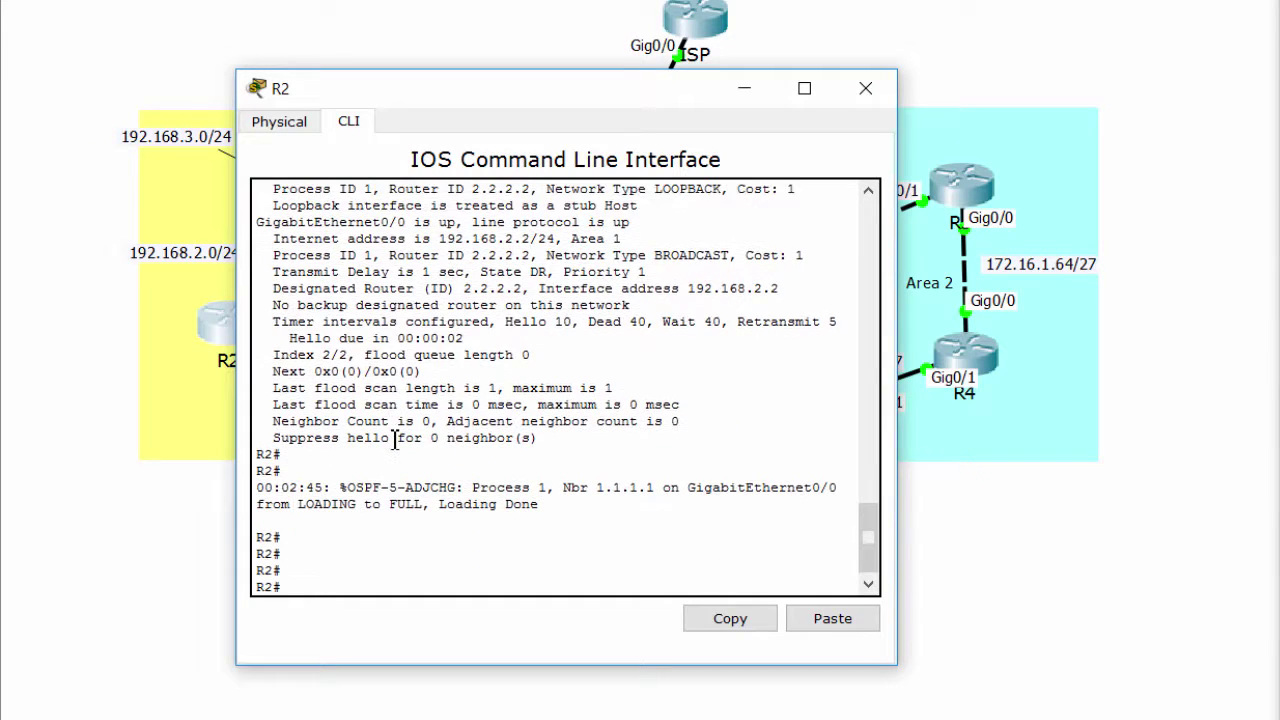
{"action": "type", "text": "show ip os"}
{"action": "key", "text": "Tab"}
{"action": "type", "text": "ne"}
{"action": "key", "text": "Tab"}
{"action": "key", "text": "Return"}
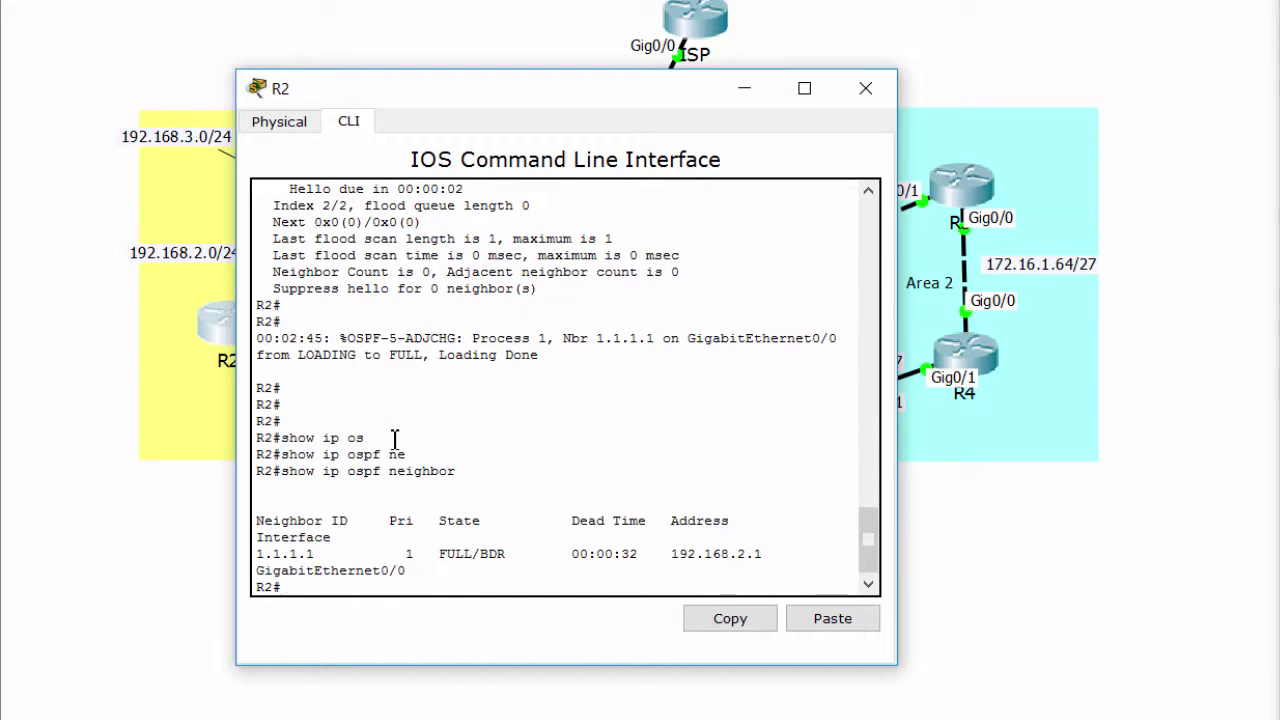
{"action": "left_click_drag", "start_coordinate": [259, 549], "coordinate": [781, 555]}
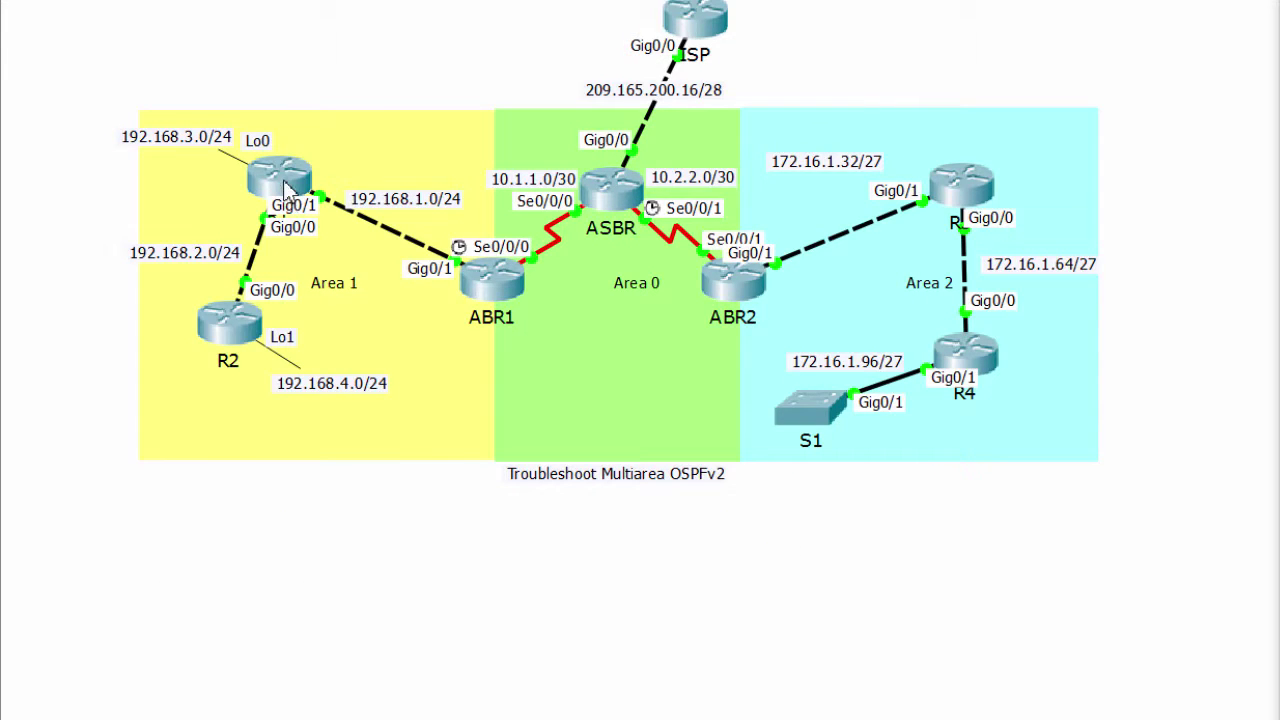
- Run 'show ip ospf neighbor' on R1, check 5.5.5.5 and 2.2.2.2 are FULL, then close it
{"action": "left_click", "coordinate": [289, 198]}
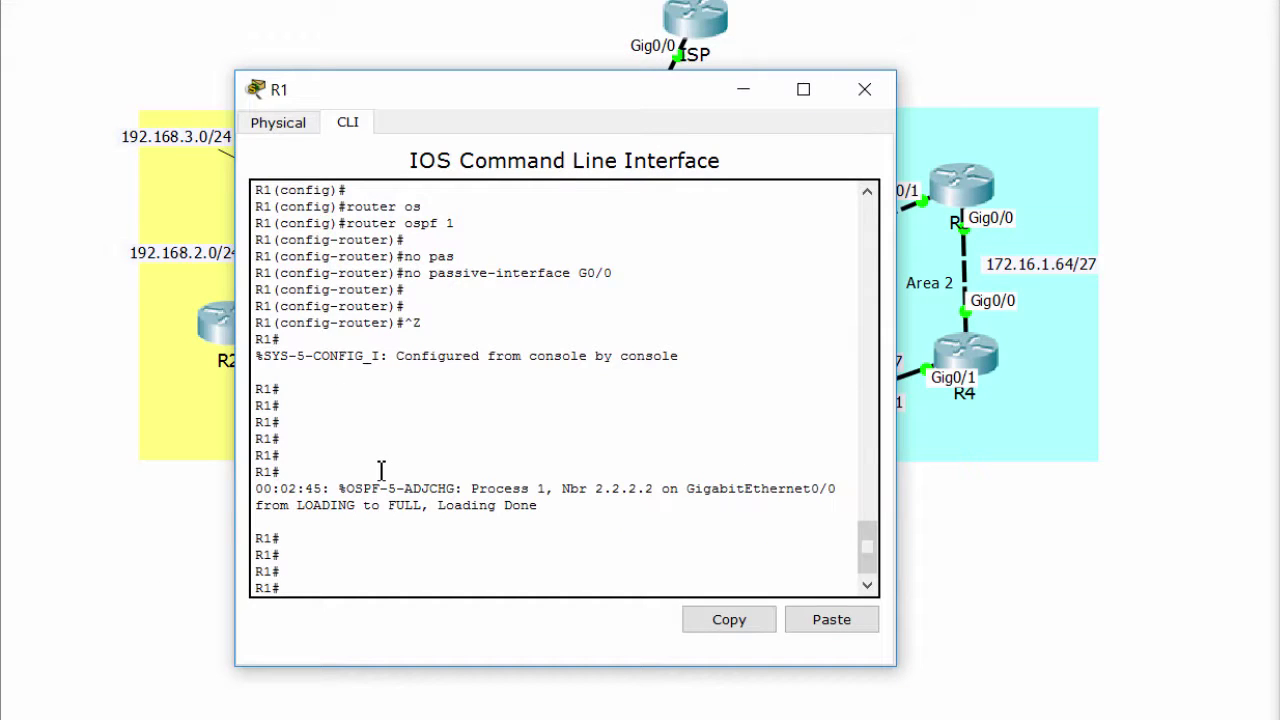
{"action": "type", "text": "show ip os"}
{"action": "key", "text": "Tab"}
{"action": "type", "text": "ne"}
{"action": "key", "text": "Tab"}
{"action": "key", "text": "Return"}
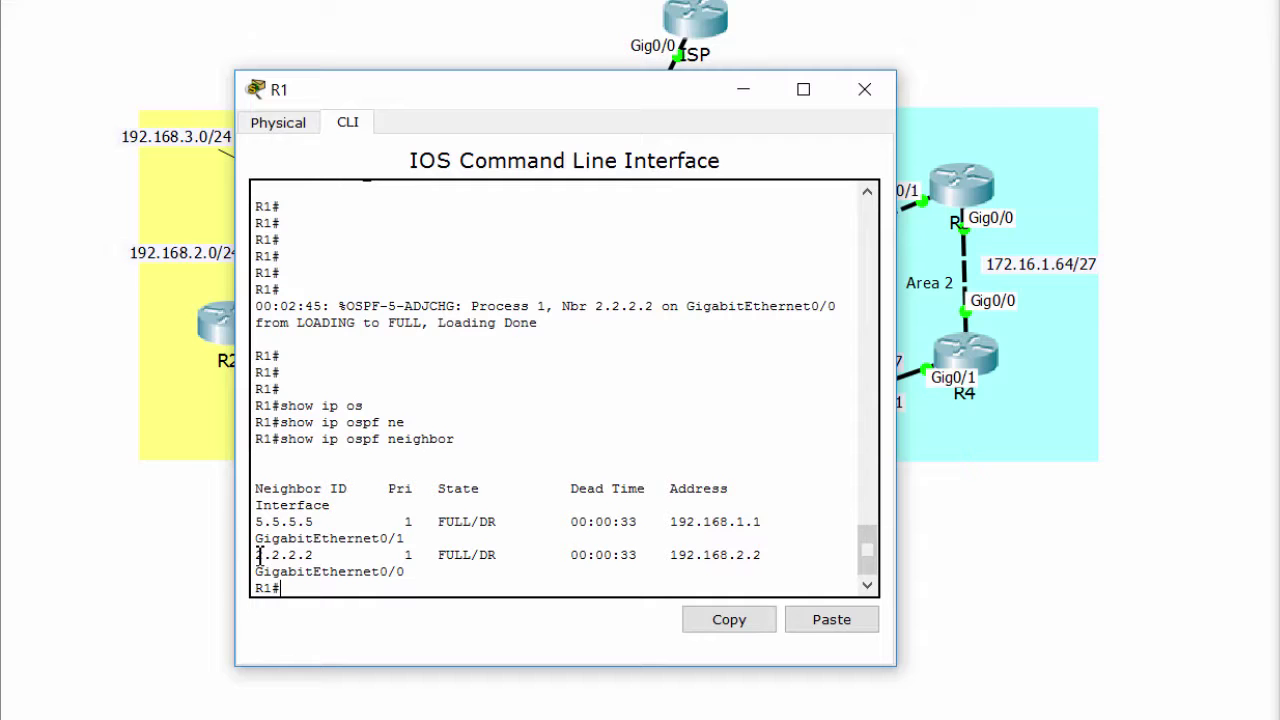
{"action": "left_click_drag", "start_coordinate": [258, 555], "coordinate": [755, 558]}
{"action": "left_click", "coordinate": [755, 557]}
{"action": "key", "text": "alt+F4"}
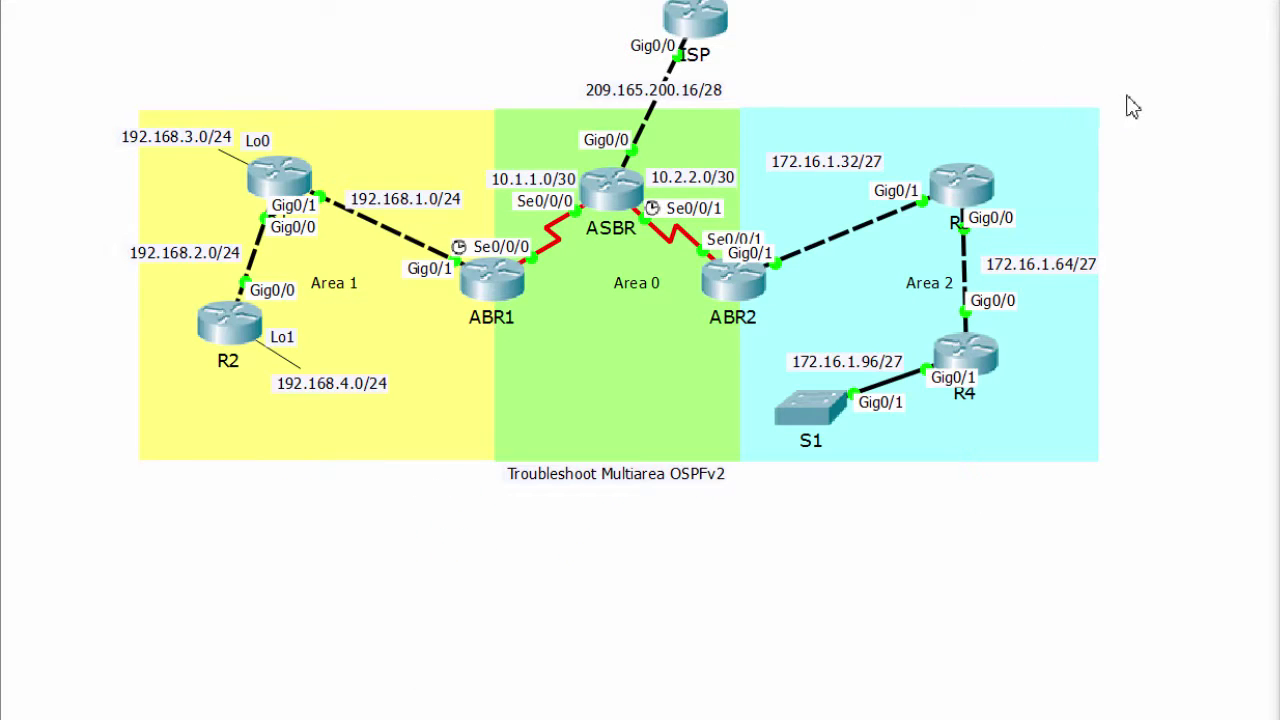
- Marquee-select the Area 2 devices, then open router R4's CLI
{"action": "left_click_drag", "start_coordinate": [1141, 97], "coordinate": [922, 318]}
{"action": "left_click", "coordinate": [978, 352]}
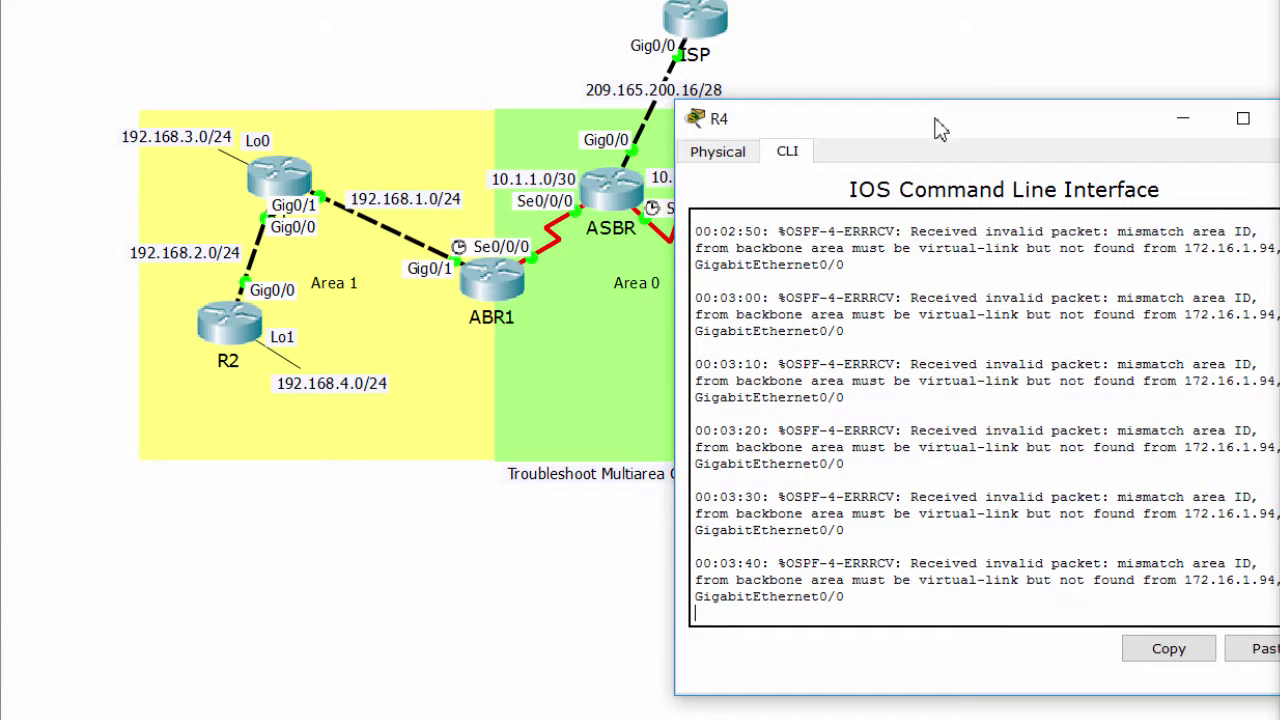
- Highlight R4's mismatch area ID errors from 172.16.1.94, then close its console
{"action": "left_click_drag", "start_coordinate": [940, 128], "coordinate": [505, 97]}
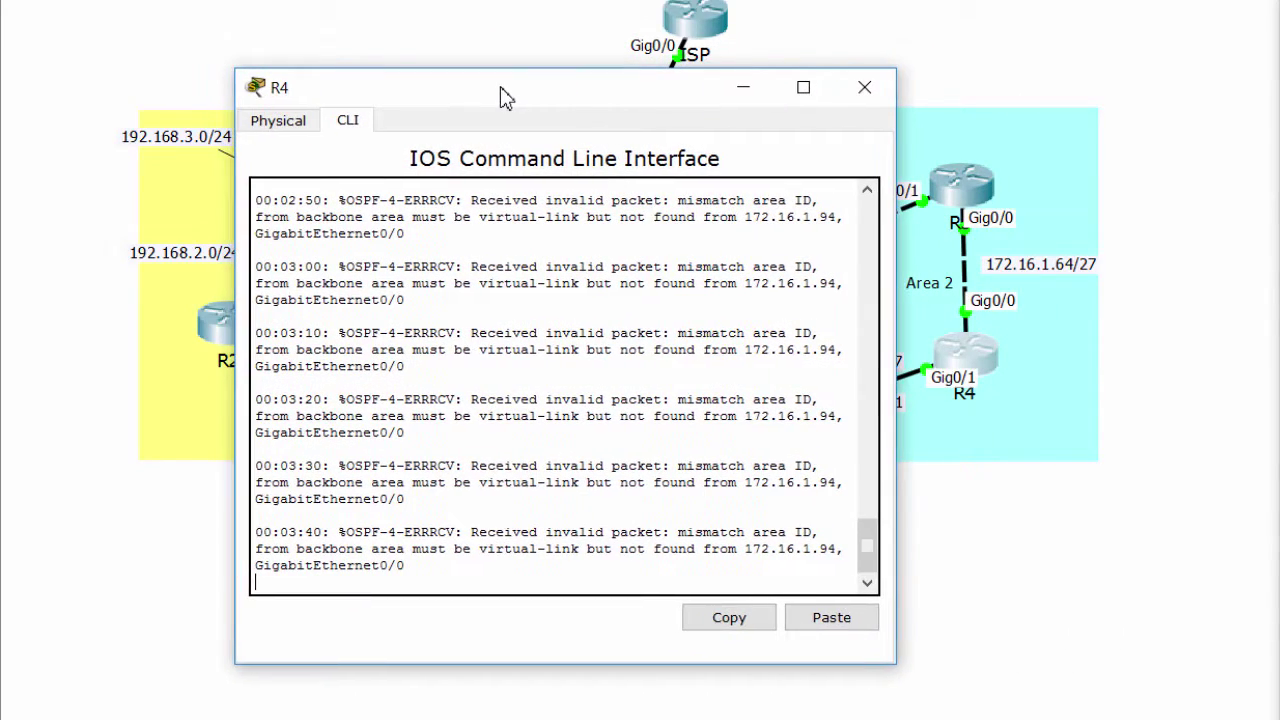
{"action": "key", "text": "Return"}
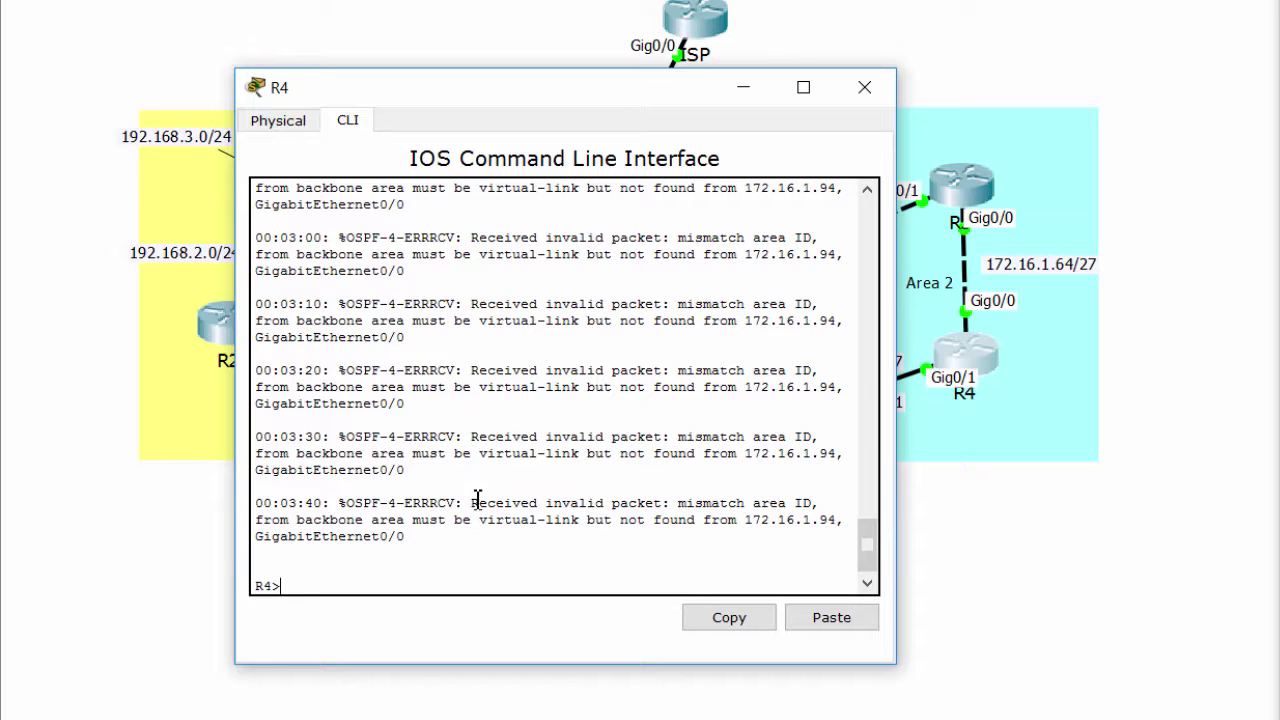
{"action": "left_click_drag", "start_coordinate": [466, 503], "coordinate": [816, 507]}
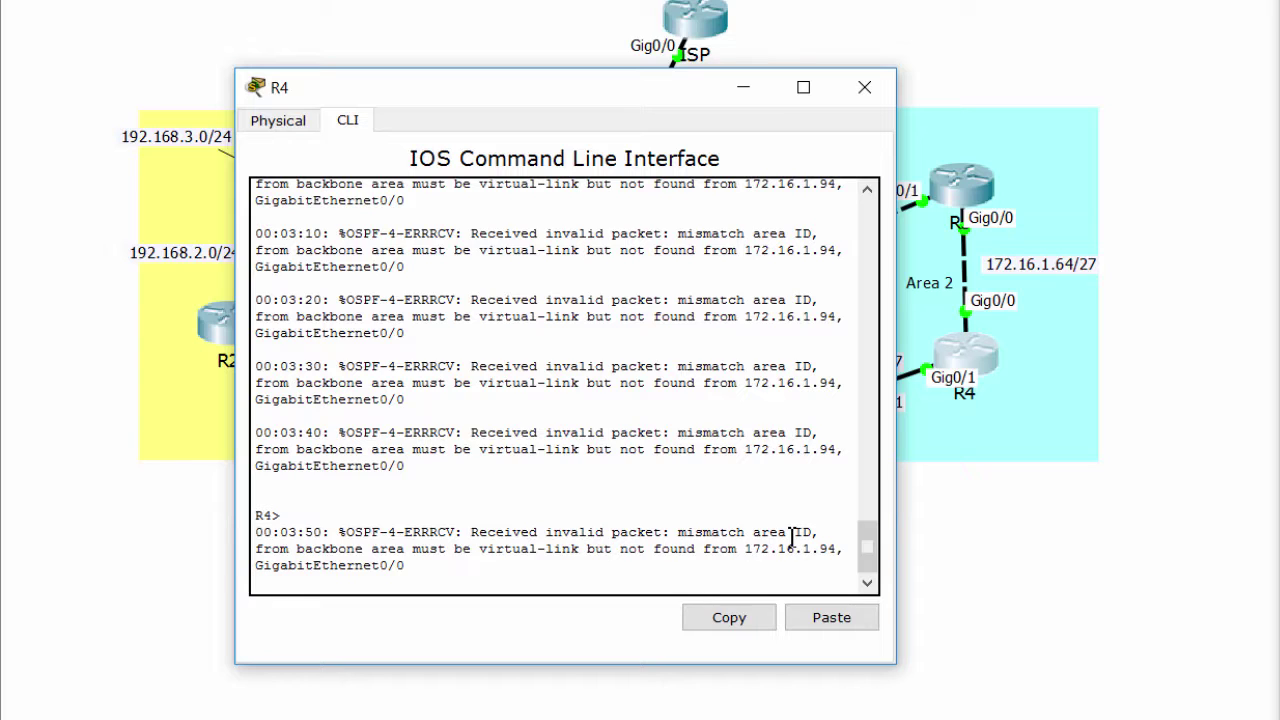
{"action": "left_click_drag", "start_coordinate": [789, 535], "coordinate": [801, 563]}
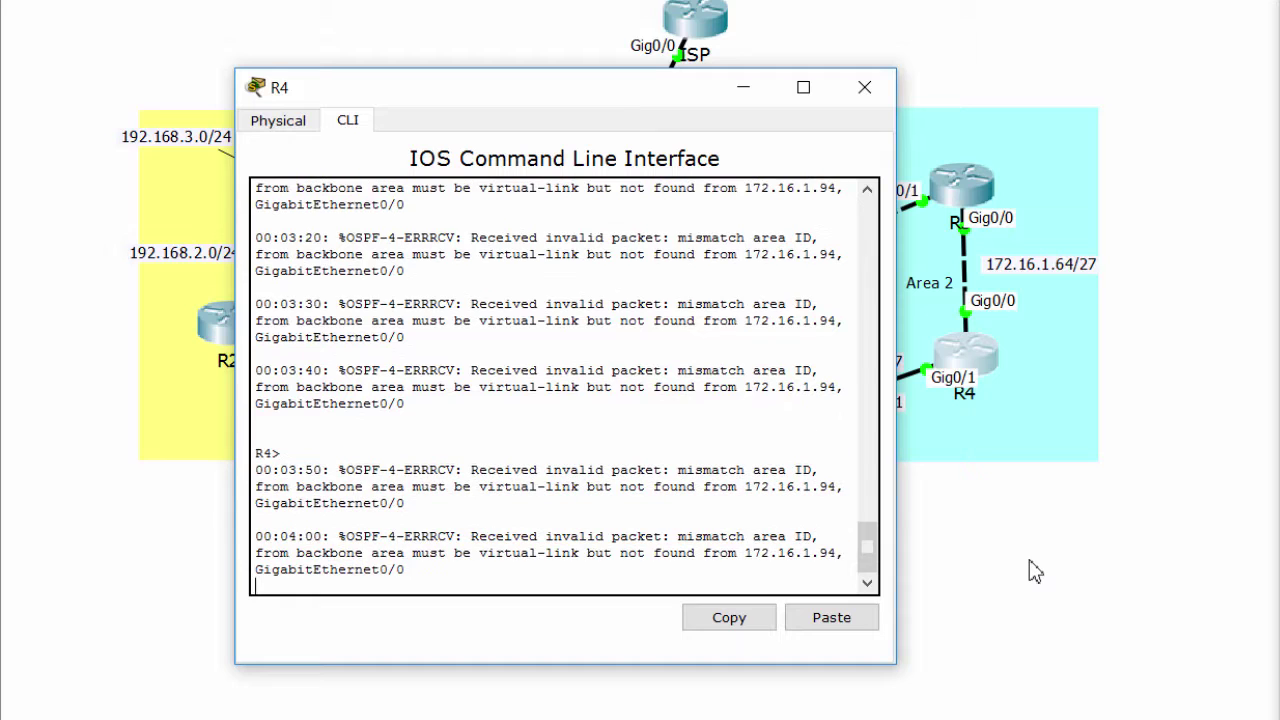
{"action": "key", "text": "alt+F4"}
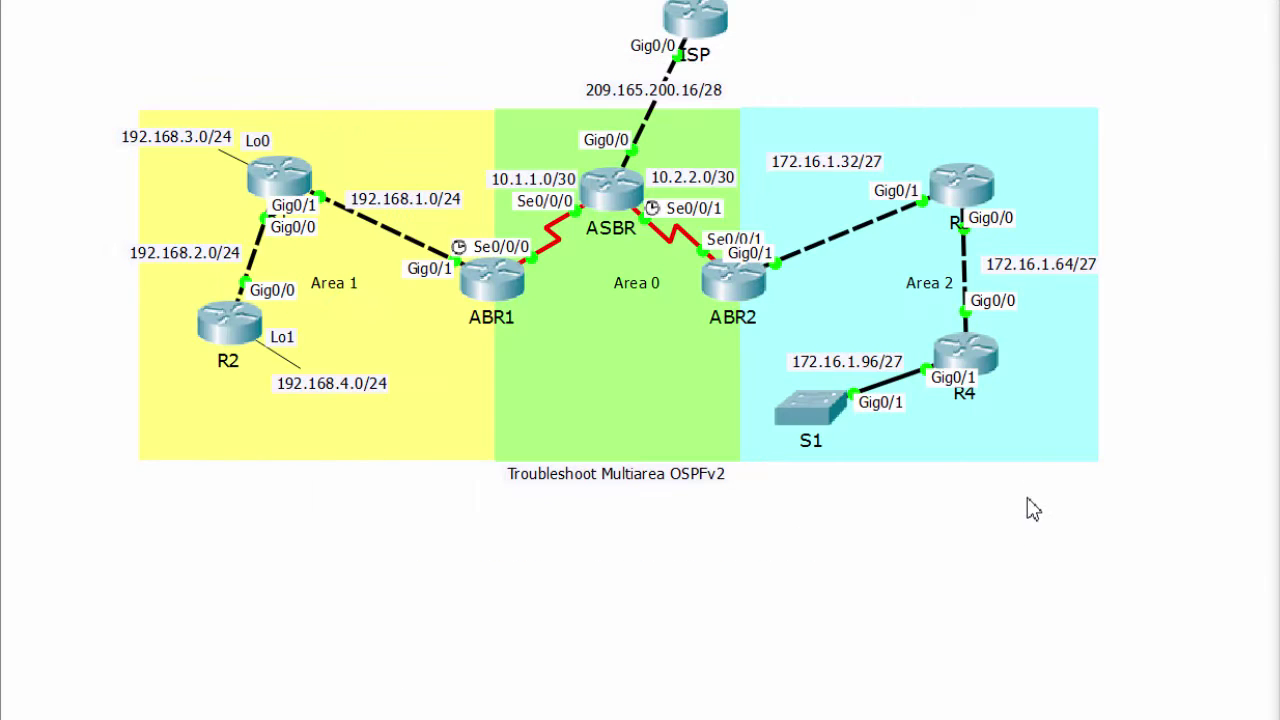
- Open R3's console, move it to the centre, and enter privileged mode with 'en'
{"action": "left_click", "coordinate": [976, 198]}
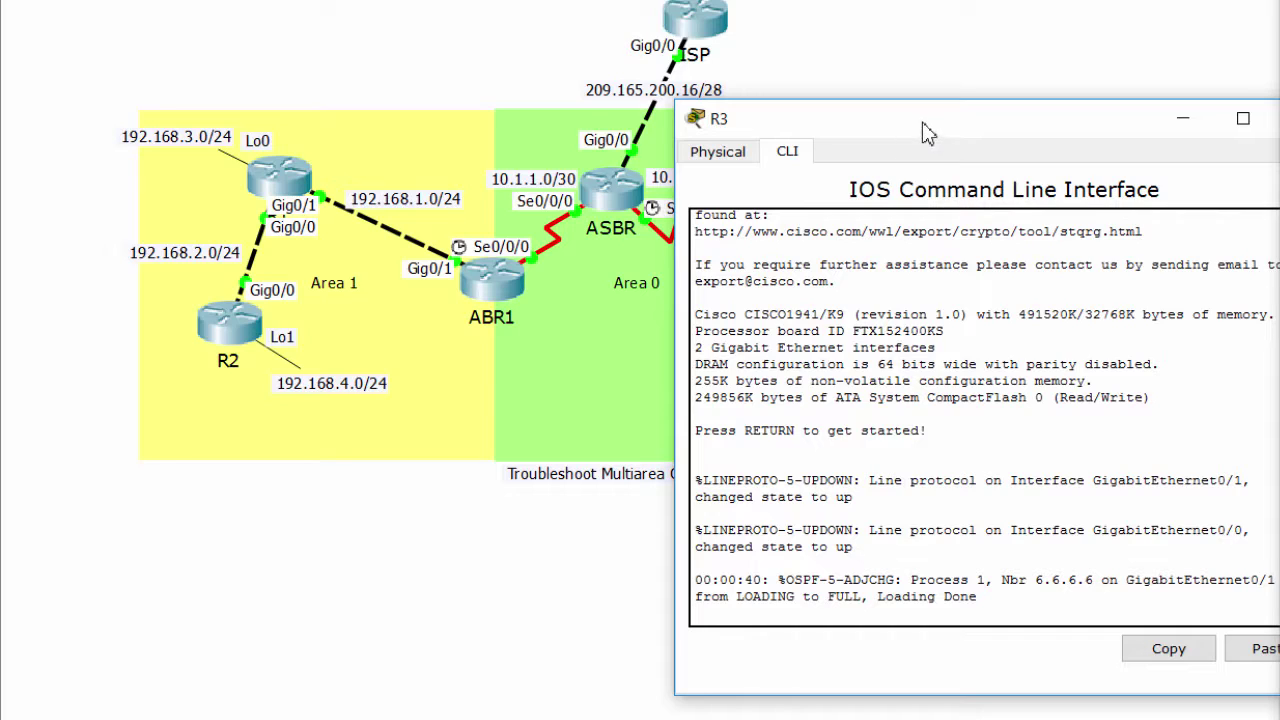
{"action": "left_click_drag", "start_coordinate": [923, 123], "coordinate": [488, 101]}
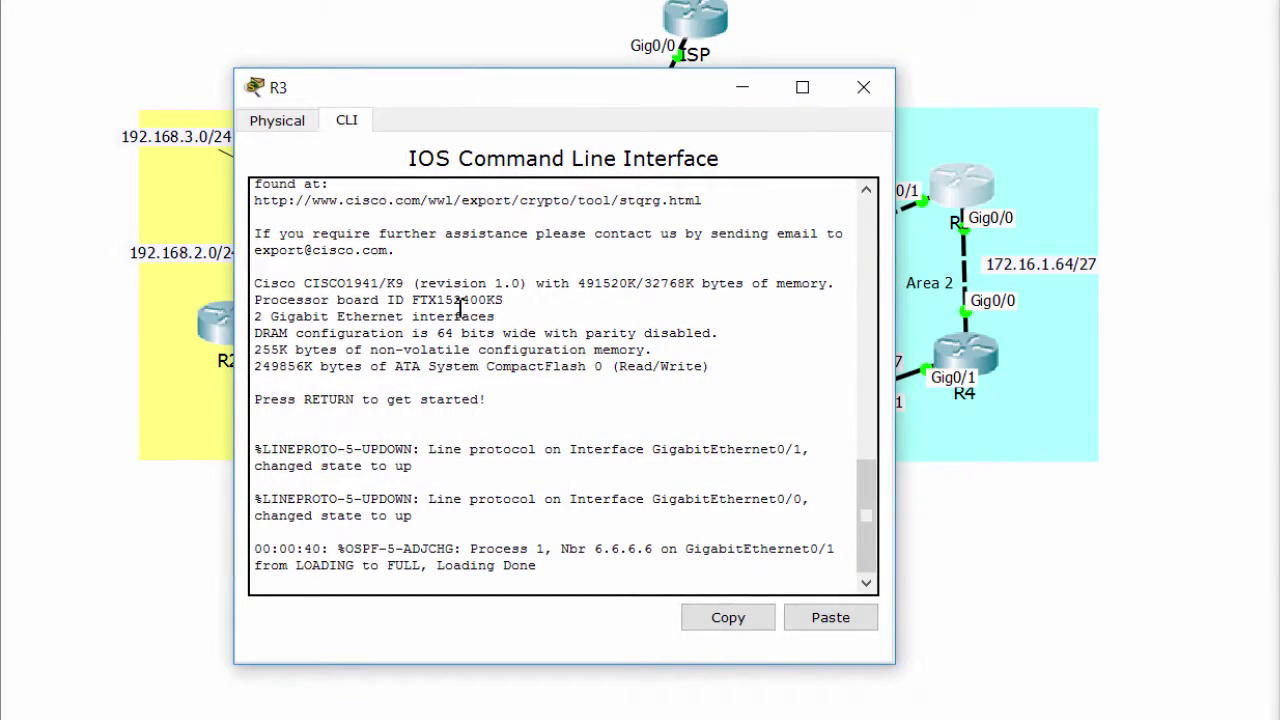
{"action": "key", "text": "Return"}
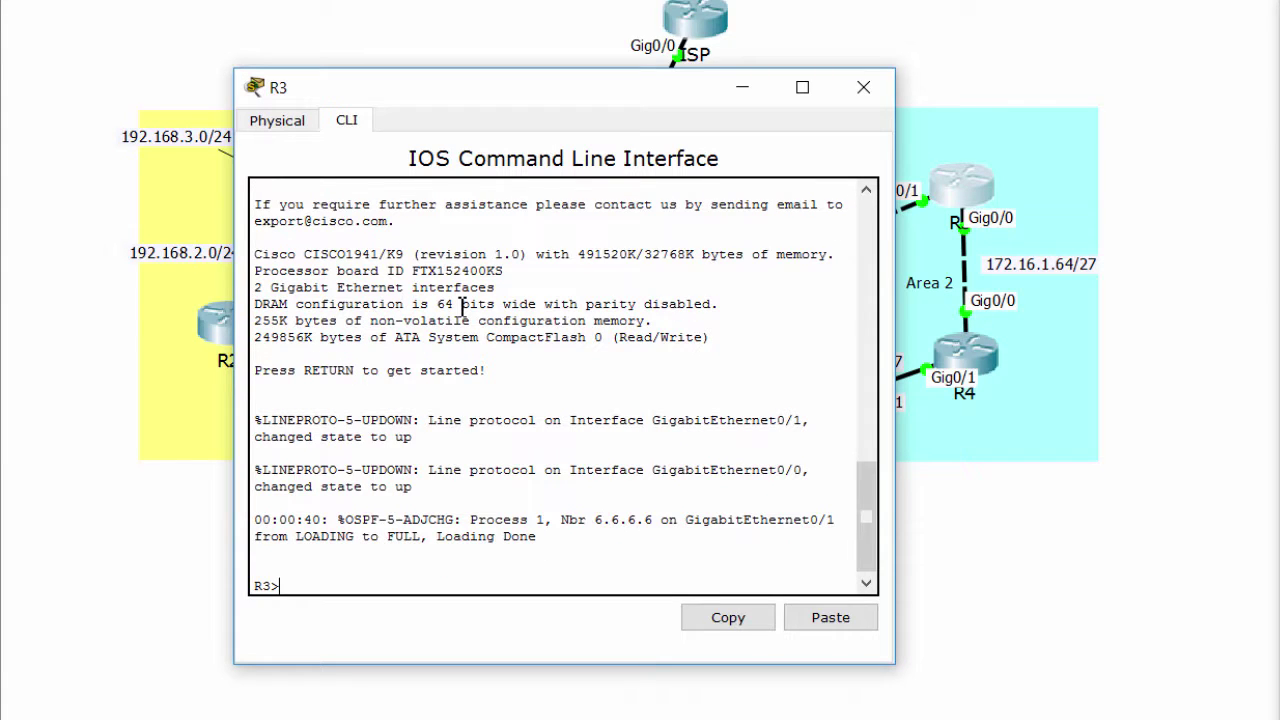
{"action": "type", "text": "en"}
{"action": "key", "text": "Return"}
{"action": "key", "text": "Return"}
- Run 'show ip protocols' and spot the 172.16.1.64 network wrongly placed in area 0
{"action": "type", "text": "show ip pro"}
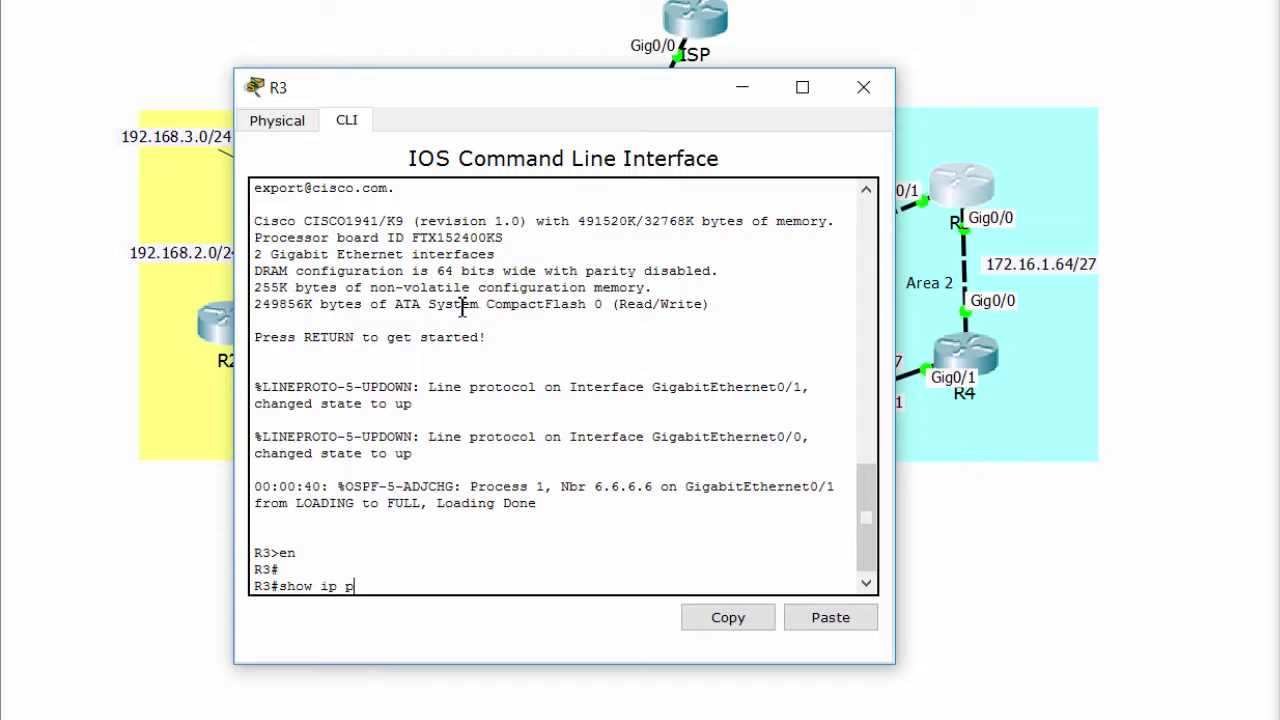
{"action": "key", "text": "Tab"}
{"action": "key", "text": "Return"}
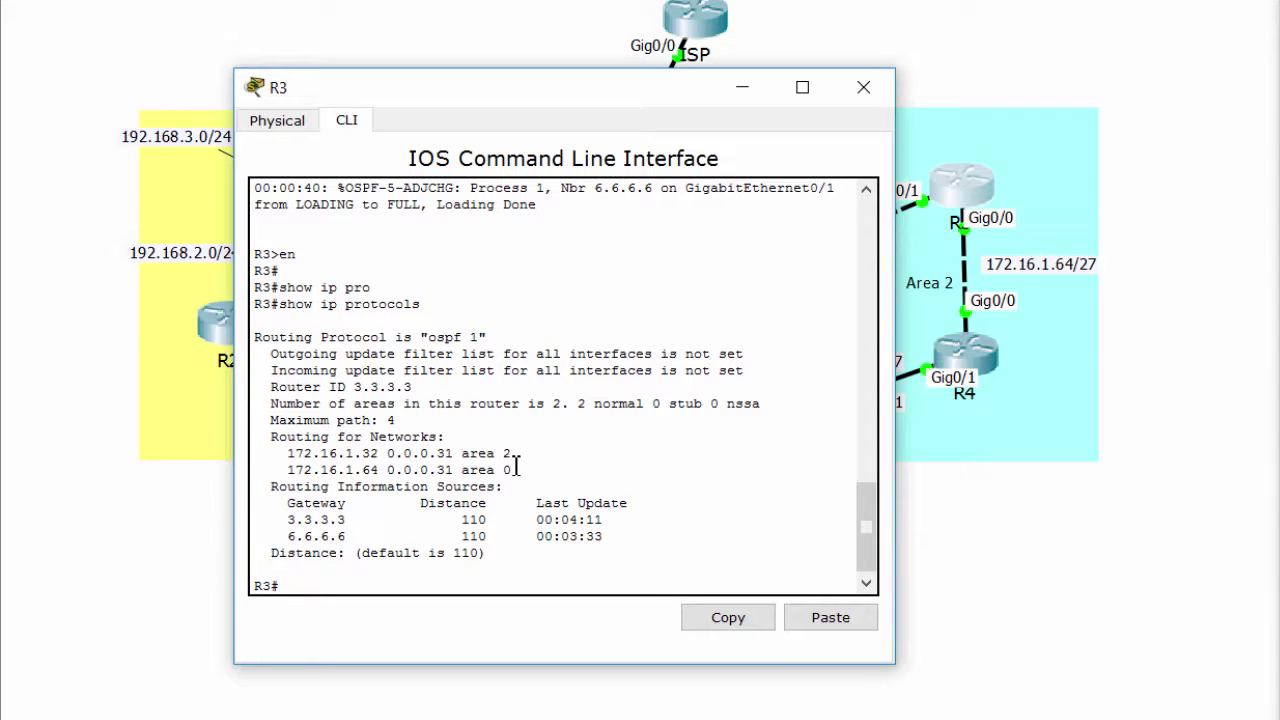
{"action": "left_click_drag", "start_coordinate": [516, 468], "coordinate": [289, 470]}
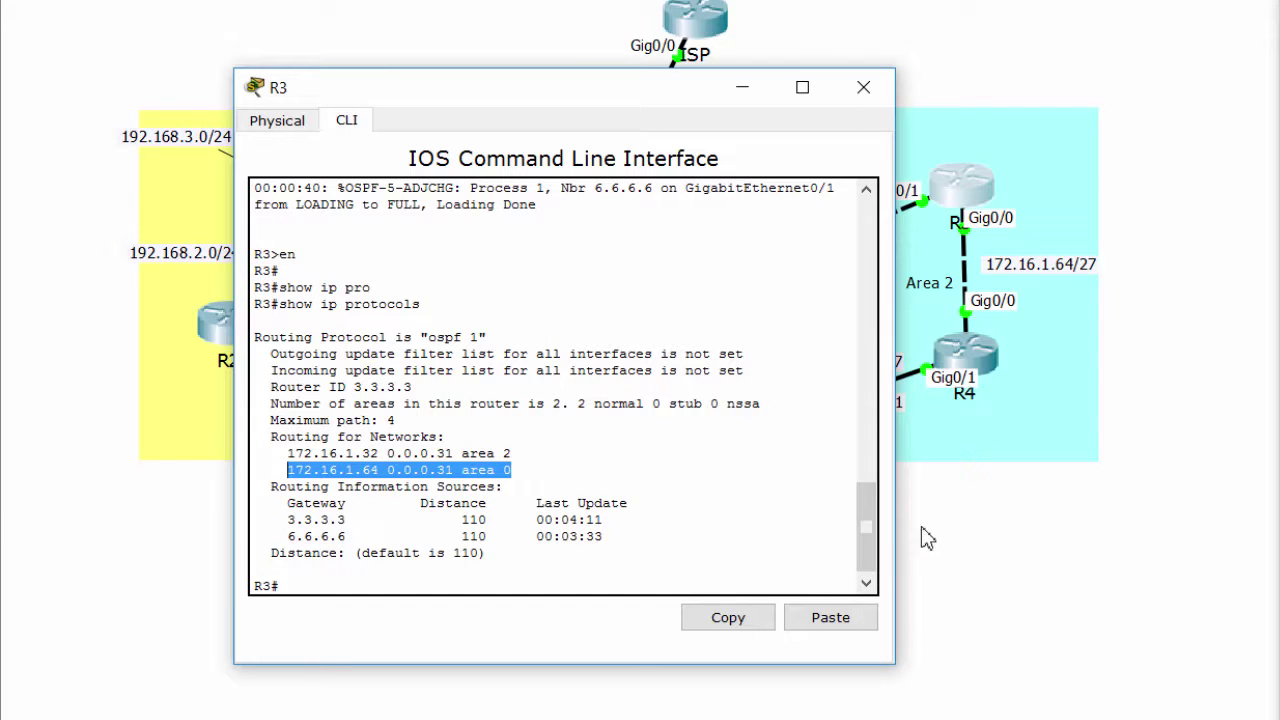
{"action": "left_click", "coordinate": [742, 506]}
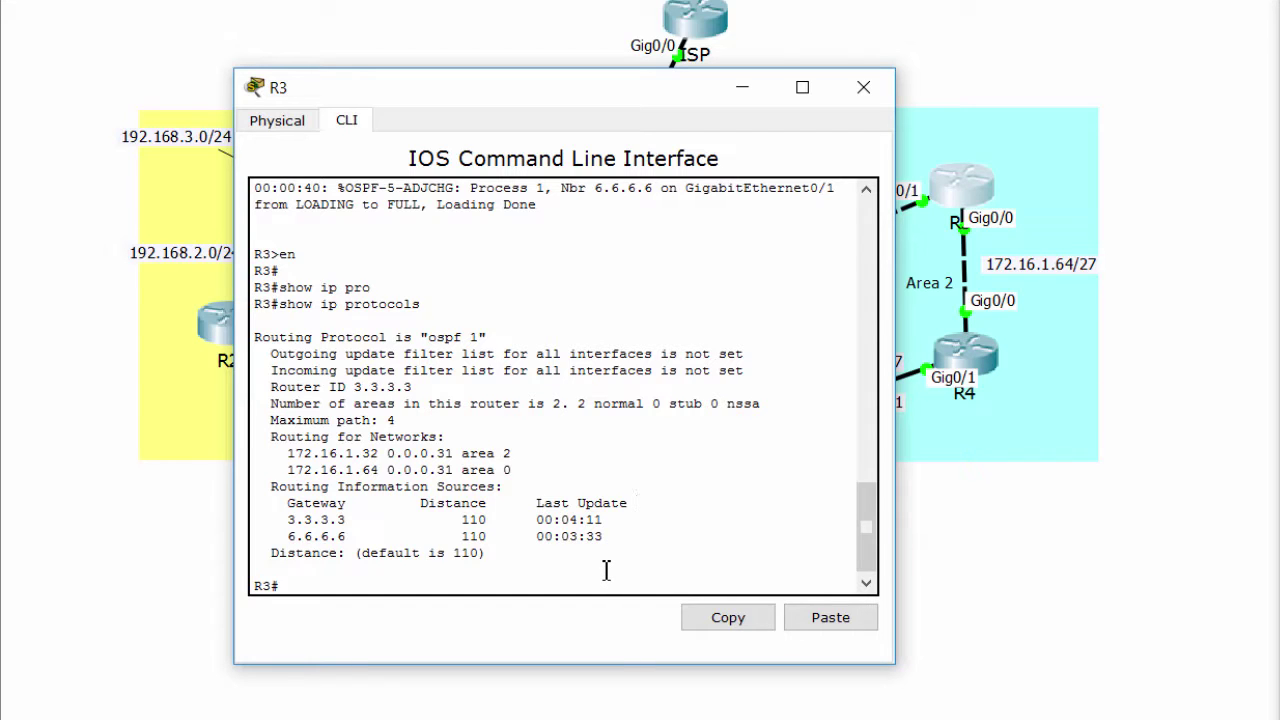
- Check R3's routing table: only four directly connected 172.16.1.x routes and no gateway of last resort
{"action": "key", "text": "Return"}
{"action": "key", "text": "Return"}
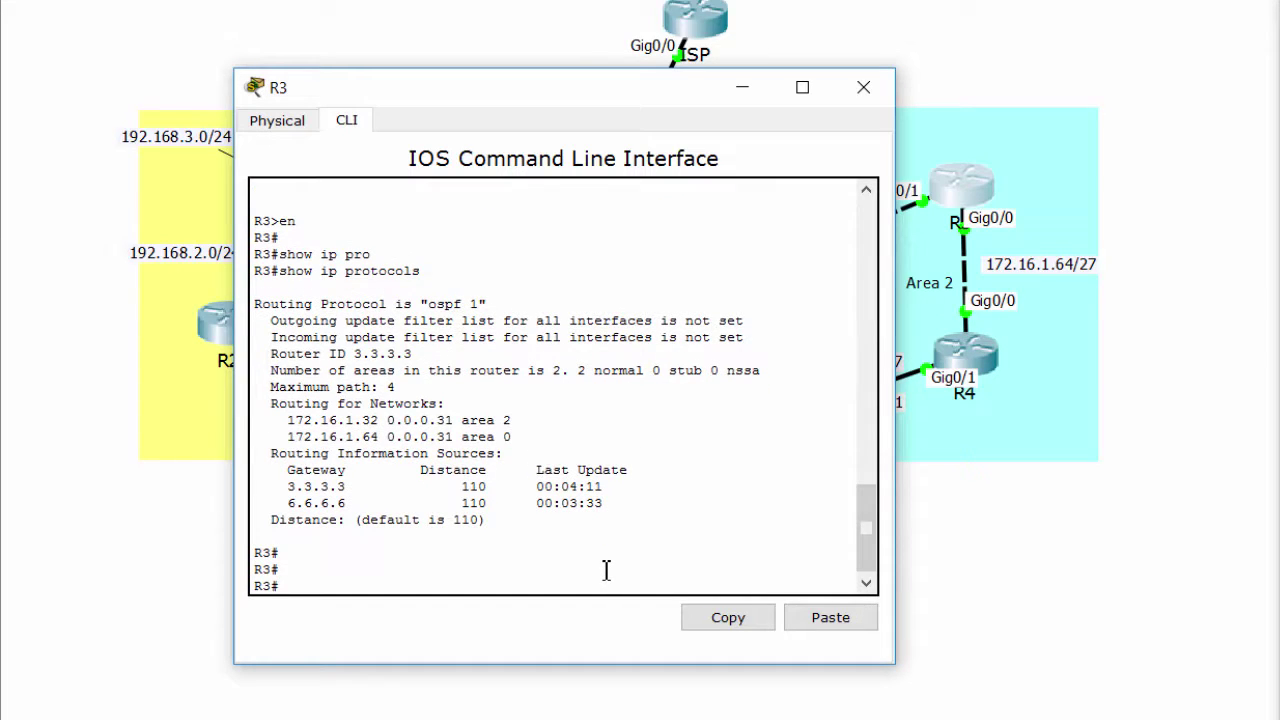
{"action": "type", "text": "conf t"}
{"action": "key", "text": "Return"}
{"action": "key", "text": "Return"}
{"action": "key", "text": "Return"}
{"action": "key", "text": "Return"}
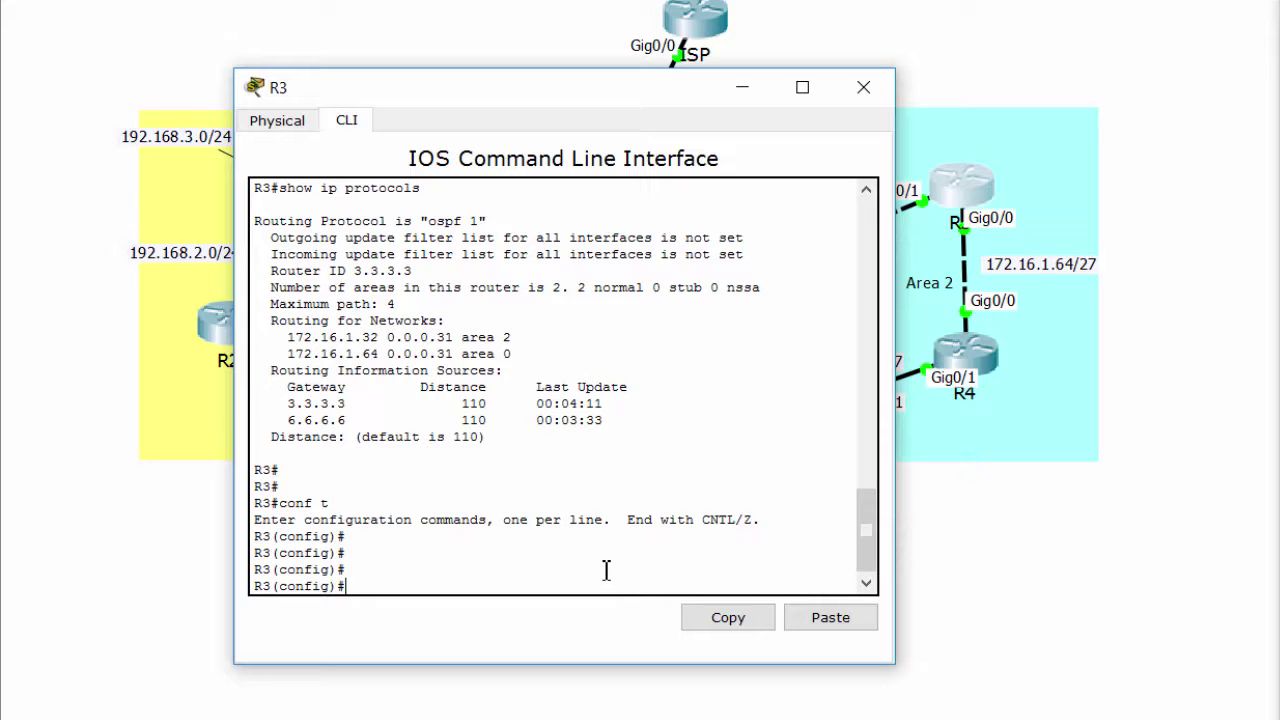
{"action": "key", "text": "ctrl+z"}
{"action": "key", "text": "Return"}
{"action": "type", "text": "show"}
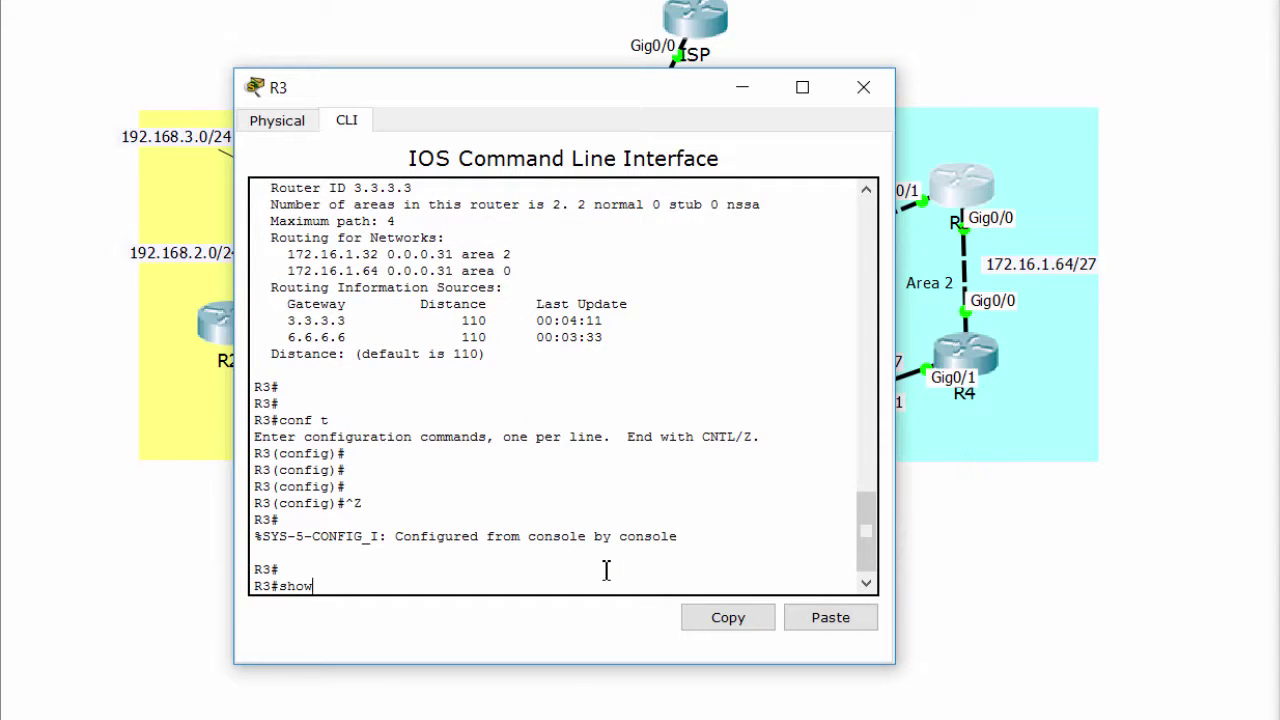
{"action": "type", "text": " ip route"}
{"action": "key", "text": "Return"}
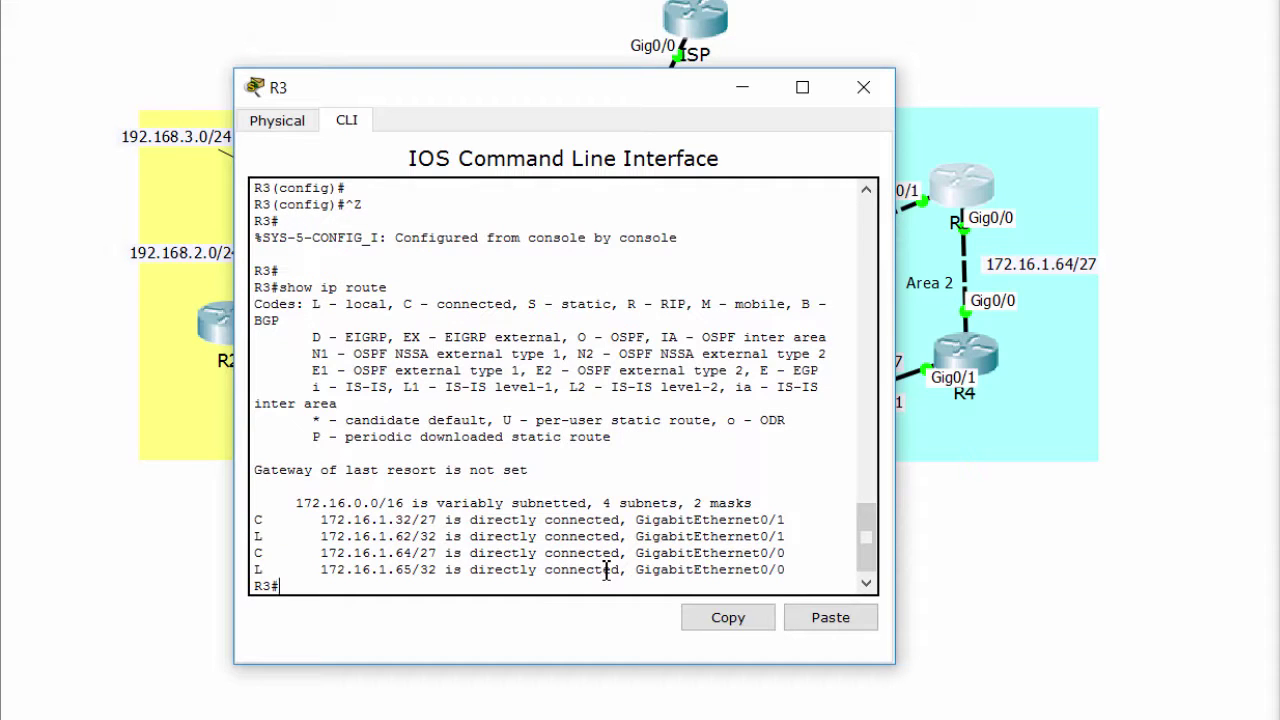
{"action": "left_click_drag", "start_coordinate": [289, 504], "coordinate": [640, 572]}
{"action": "left_click", "coordinate": [427, 476]}
{"action": "left_click_drag", "start_coordinate": [258, 474], "coordinate": [625, 478]}
{"action": "left_click", "coordinate": [560, 524]}
- Enter R3's global configuration mode with 'conf t'
{"action": "key", "text": "Return"}
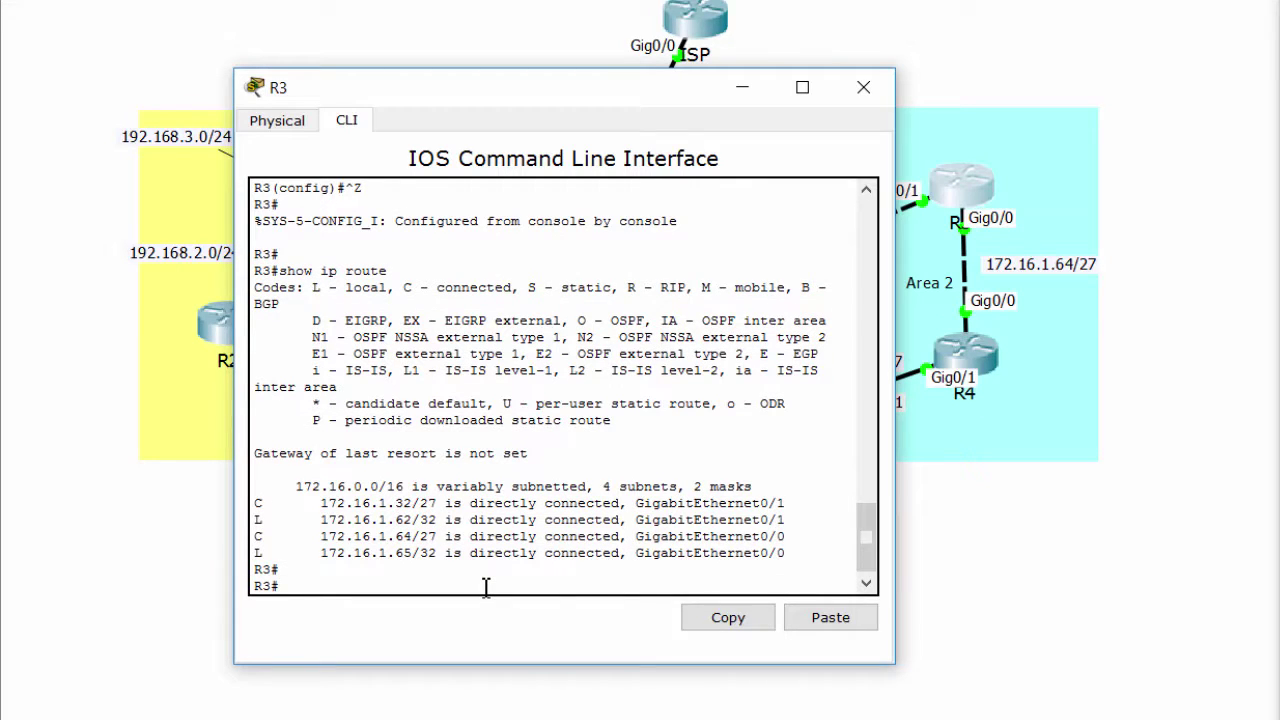
{"action": "type", "text": "conf t"}
{"action": "key", "text": "Return"}
{"action": "key", "text": "Return"}
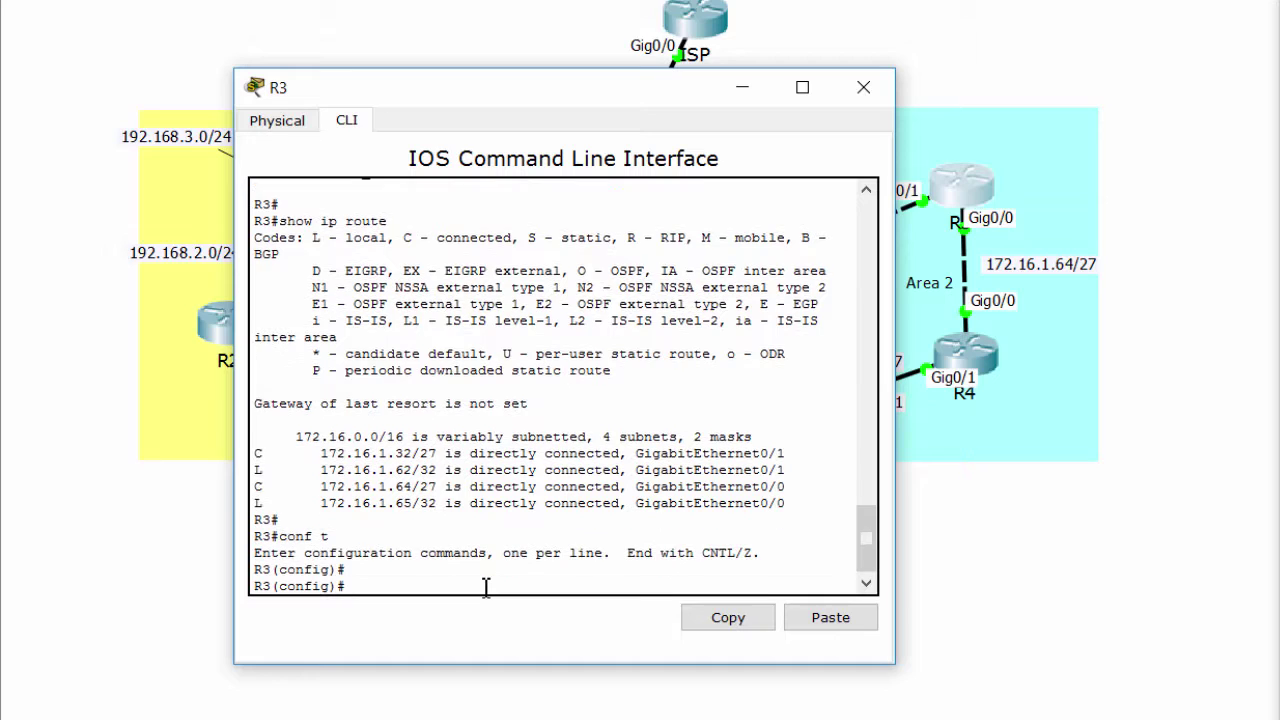
- Remove R3's existing OSPF process 1 so it can be rebuilt
{"action": "type", "text": "no router ospf 1"}
{"action": "key", "text": "Return"}
{"action": "key", "text": "Return"}
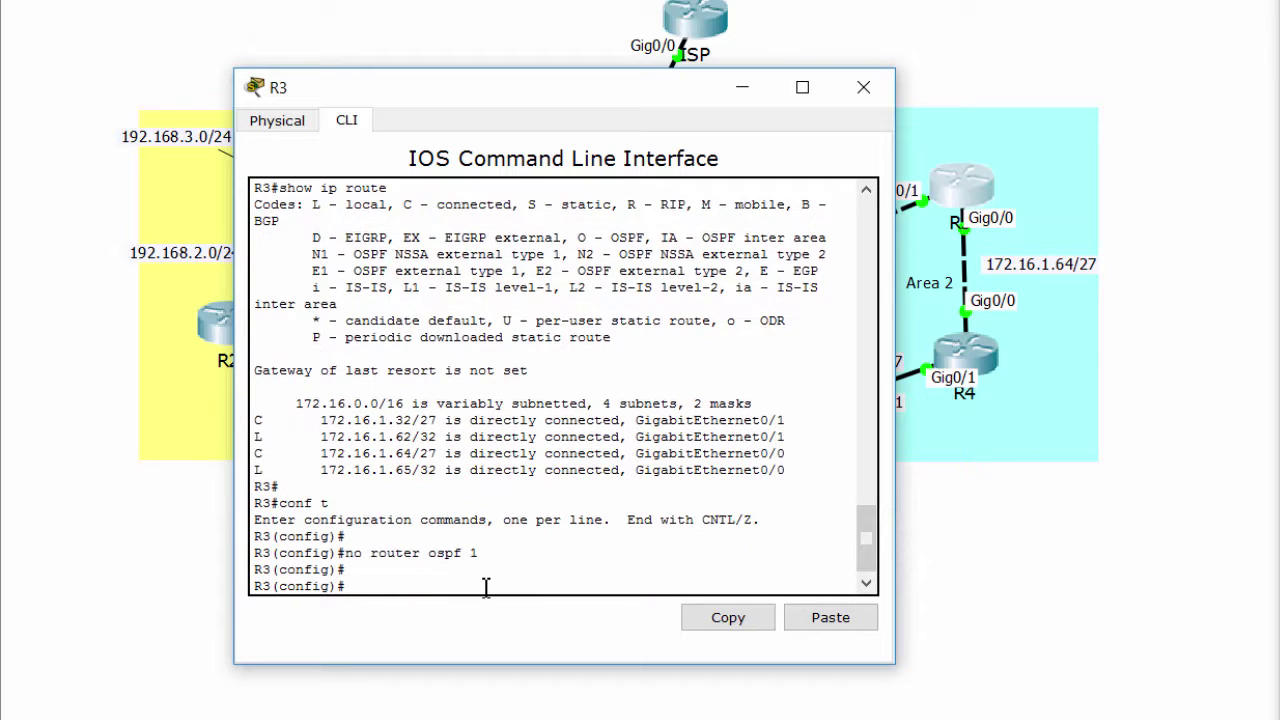
{"action": "type", "text": "router os"}
{"action": "key", "text": "Tab"}
{"action": "type", "text": "1"}
{"action": "key", "text": "Return"}
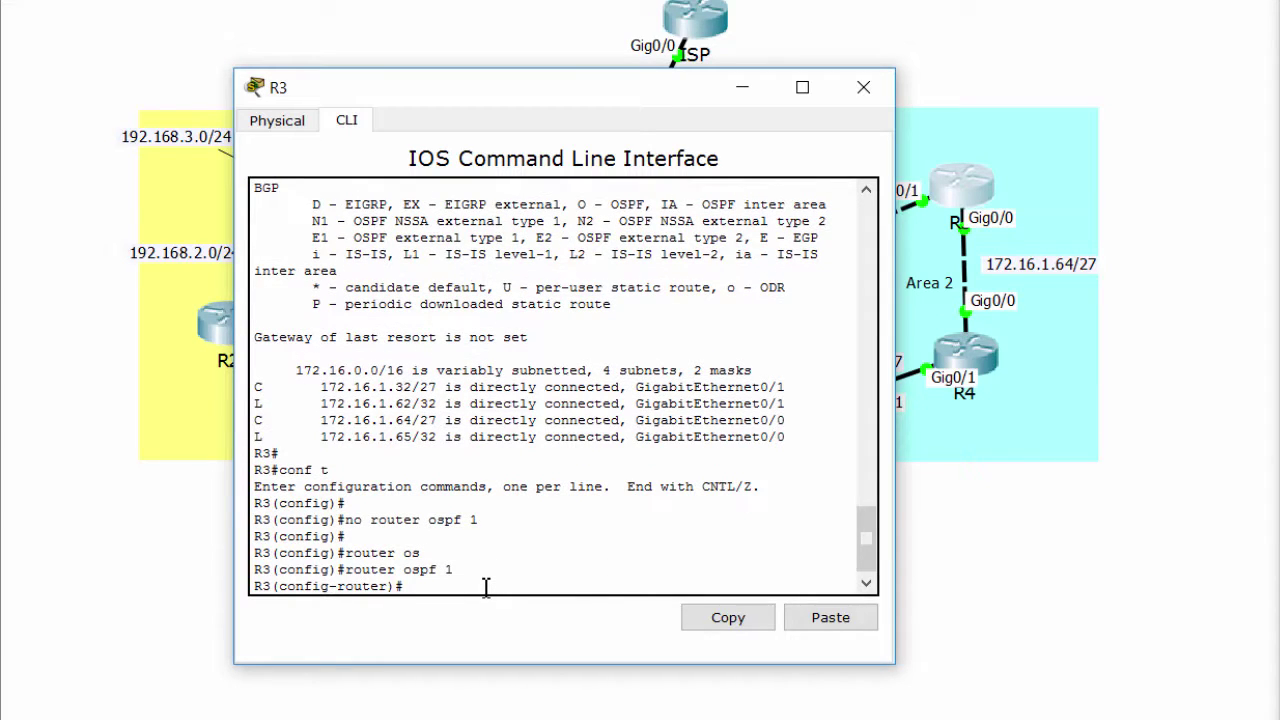
- List R3's directly connected networks with 'do show ip route connected'
{"action": "type", "text": "do show ip route connected"}
{"action": "key", "text": "Return"}
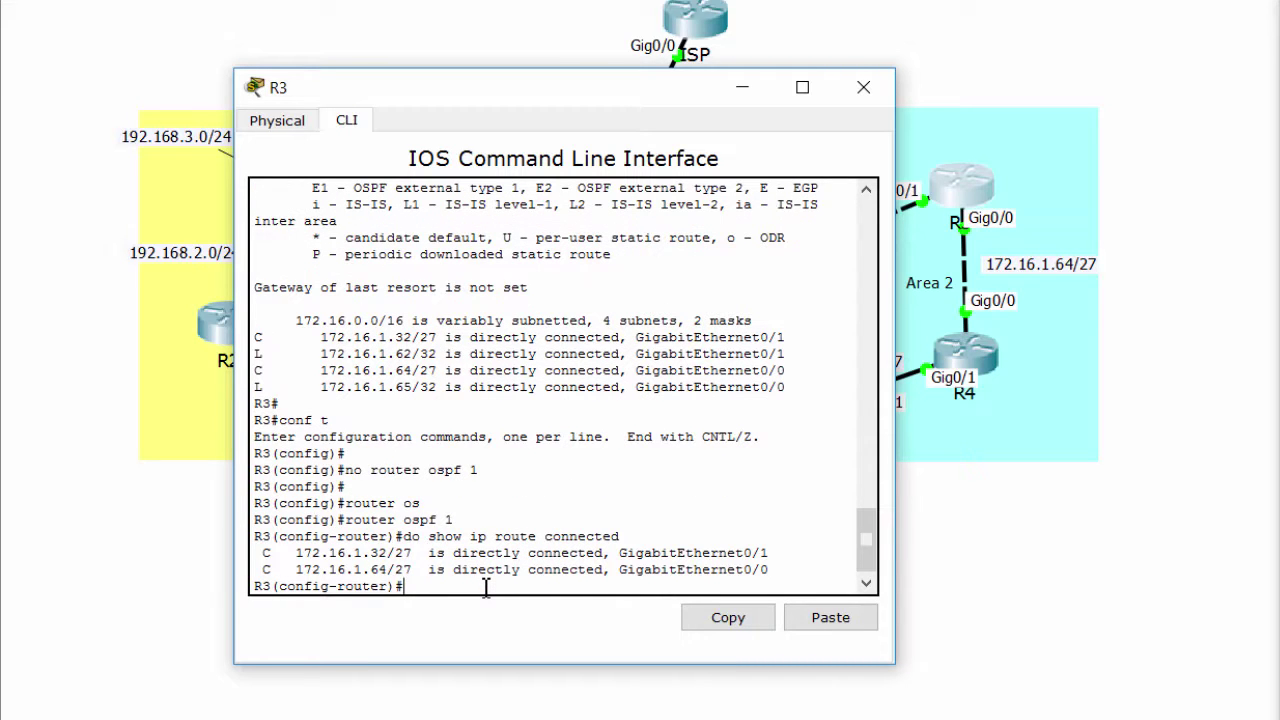
- Advertise 172.16.1.32 0.0.0.31 and 172.16.1.64 0.0.0.31 in OSPF area 2
{"action": "type", "text": "net"}
{"action": "key", "text": "Tab"}
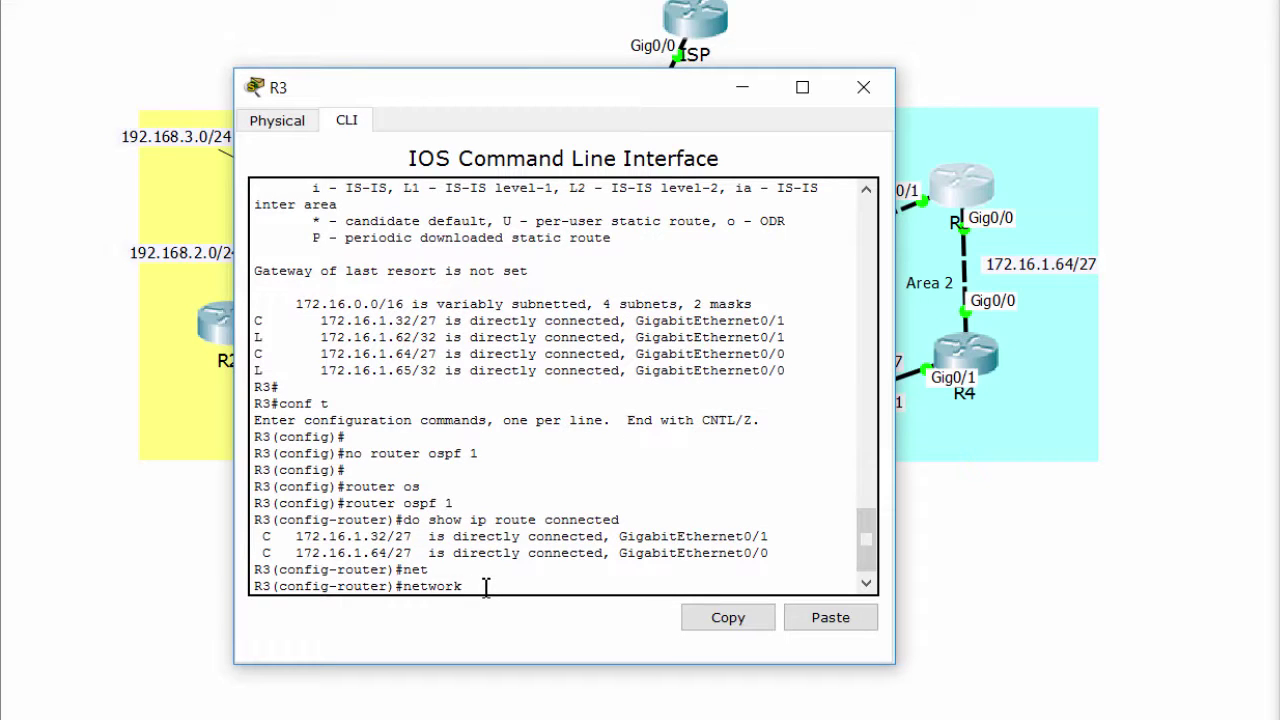
{"action": "key", "text": "BackSpace"}
{"action": "key", "text": "BackSpace"}
{"action": "key", "text": "BackSpace"}
{"action": "key", "text": "BackSpace"}
{"action": "key", "text": "BackSpace"}
{"action": "key", "text": "BackSpace"}
{"action": "key", "text": "BackSpace"}
{"action": "key", "text": "BackSpace"}
{"action": "type", "text": "net 172.16.1.32 0.0.0.31 a"}
{"action": "key", "text": "Tab"}
{"action": "type", "text": "2"}
{"action": "key", "text": "Return"}
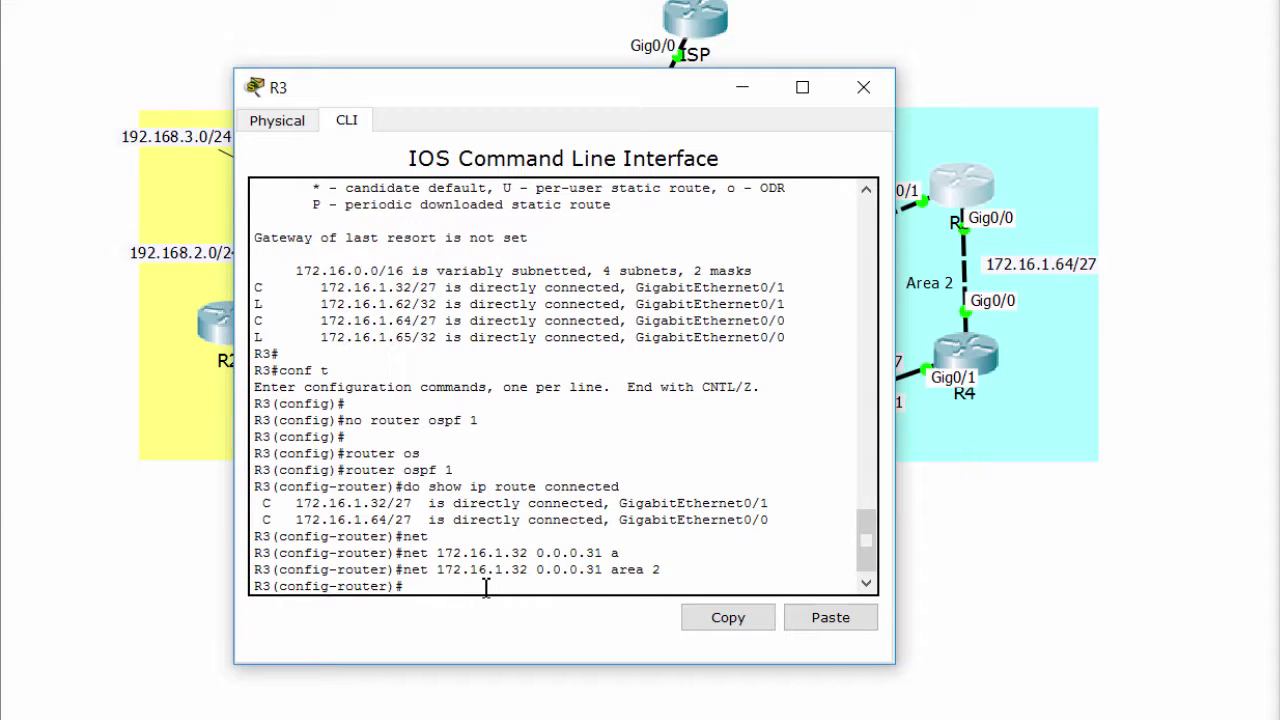
{"action": "key", "text": "Up"}
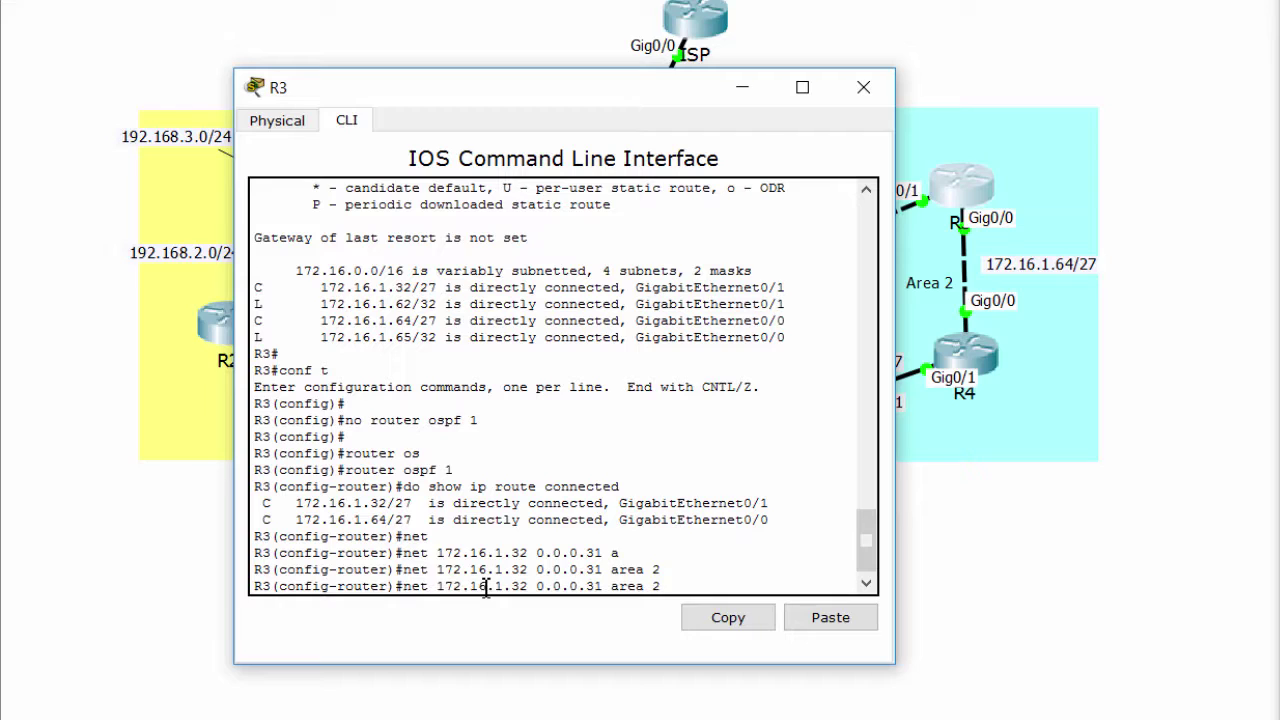
{"action": "key", "text": "BackSpace"}
{"action": "key", "text": "BackSpace"}
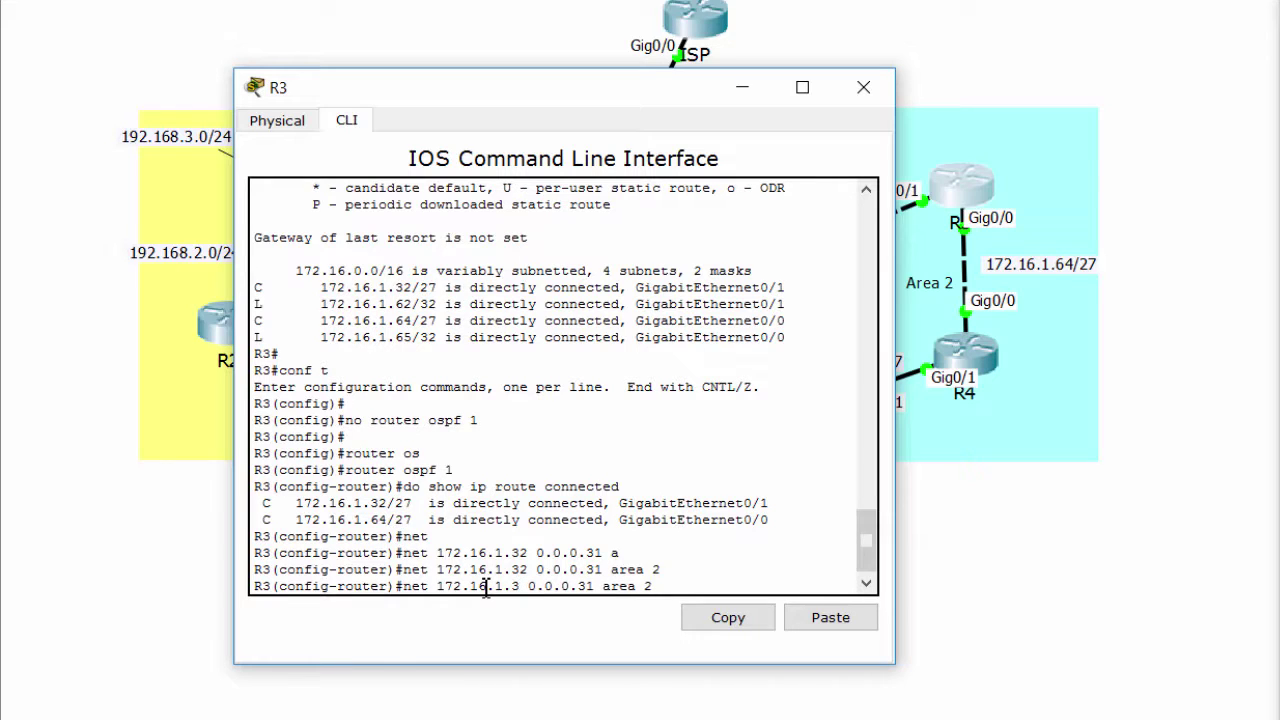
{"action": "type", "text": "64"}
{"action": "key", "text": "Return"}
{"action": "key", "text": "Return"}
{"action": "key", "text": "Return"}
{"action": "key", "text": "Return"}
{"action": "key", "text": "Return"}
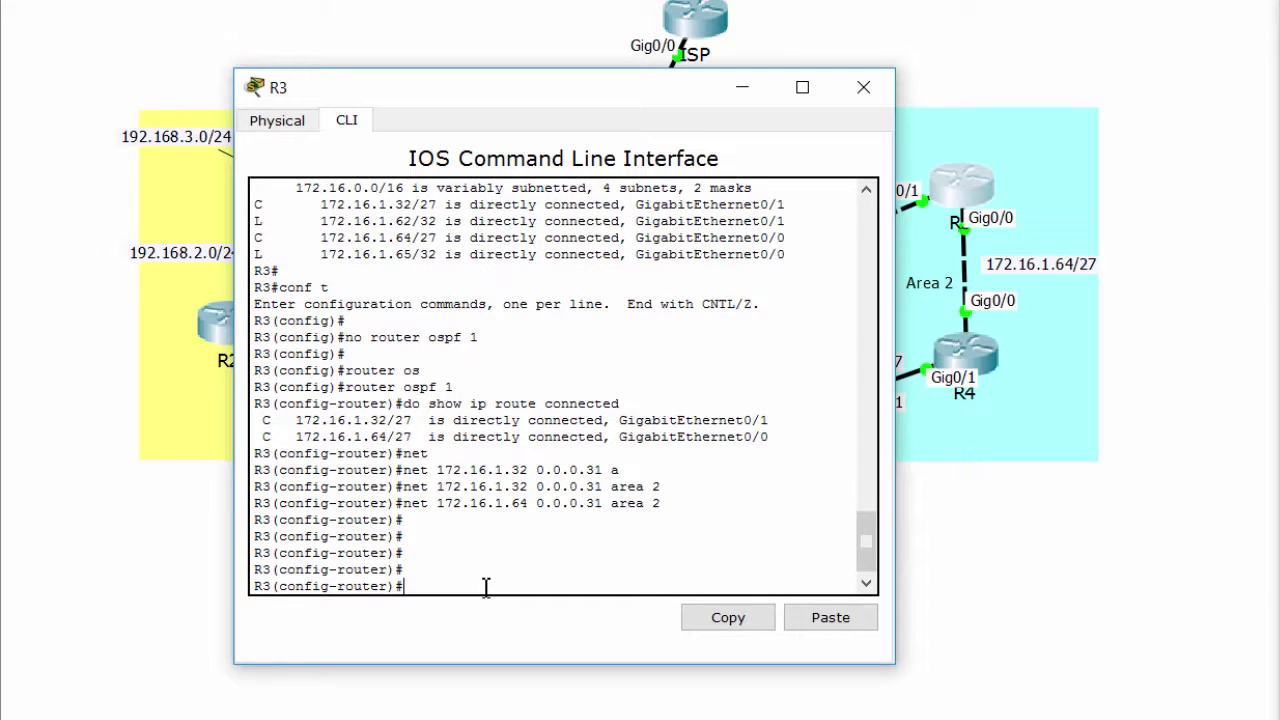
{"action": "key", "text": "Return"}
{"action": "key", "text": "Return"}
{"action": "key", "text": "Return"}
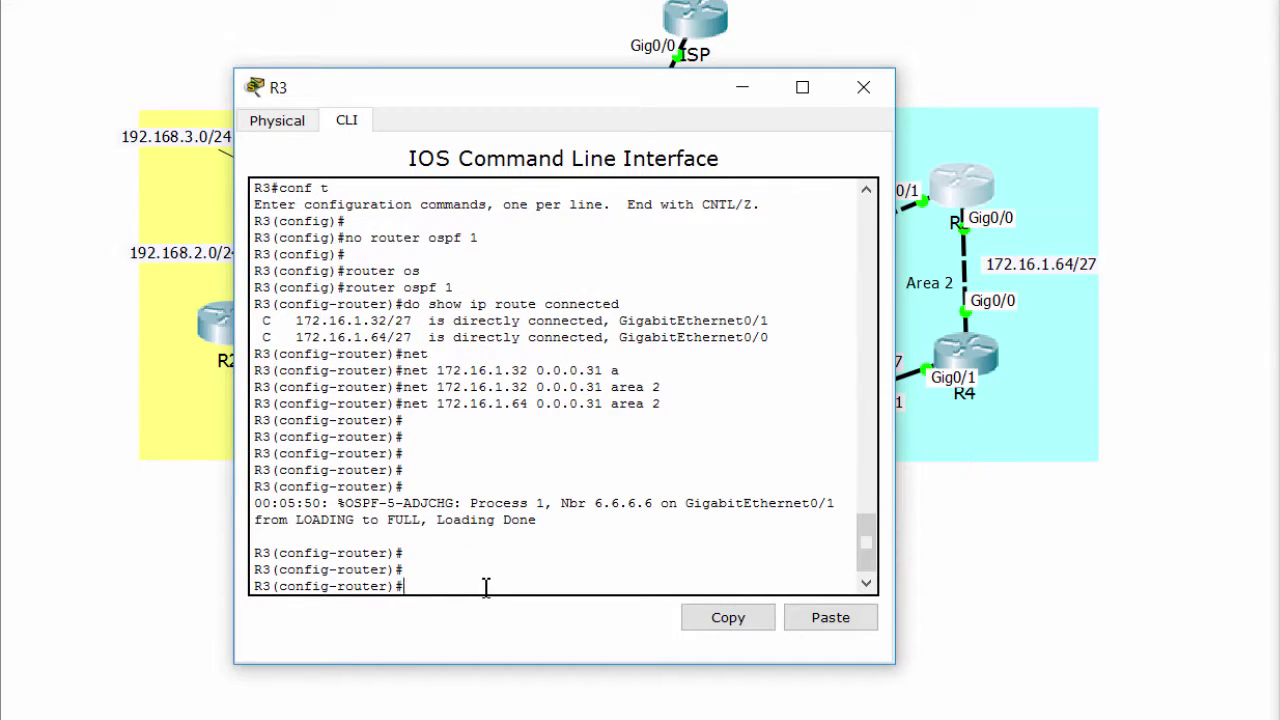
- Leave configuration mode and rerun 'show ip route' until OSPF-learned routes appear
{"action": "key", "text": "ctrl+z"}
{"action": "key", "text": "Return"}
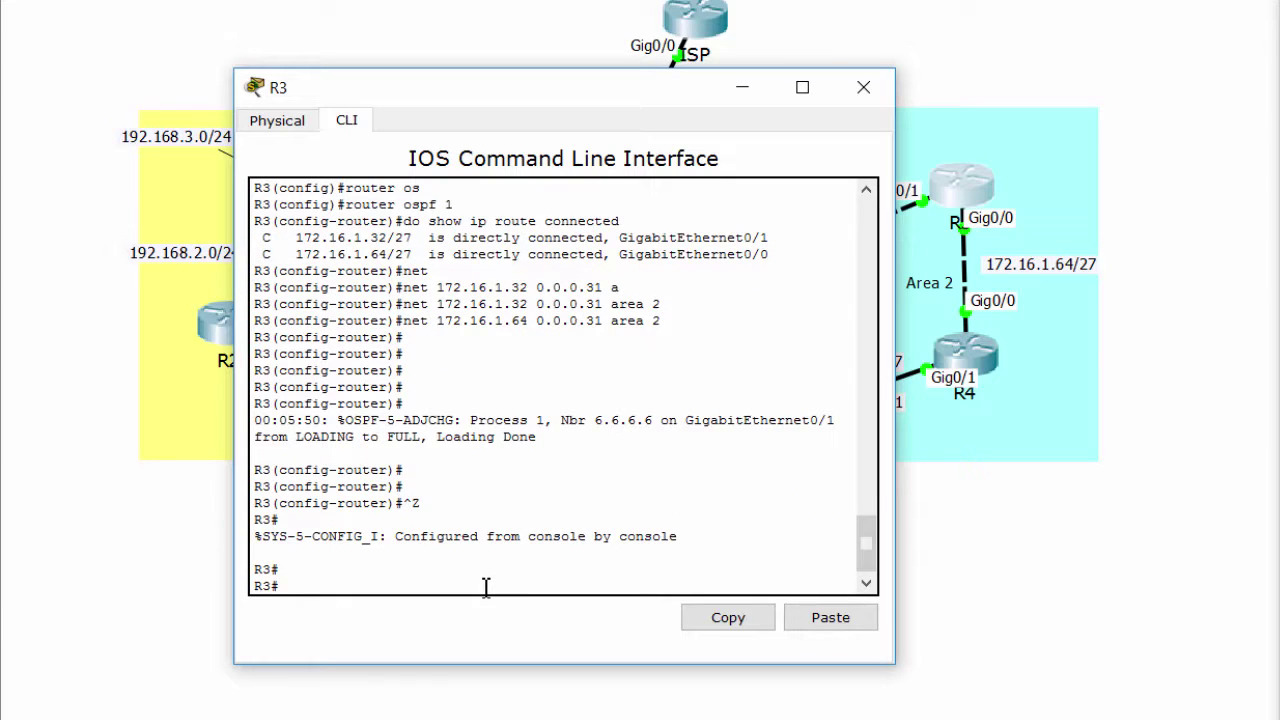
{"action": "type", "text": "conf t"}
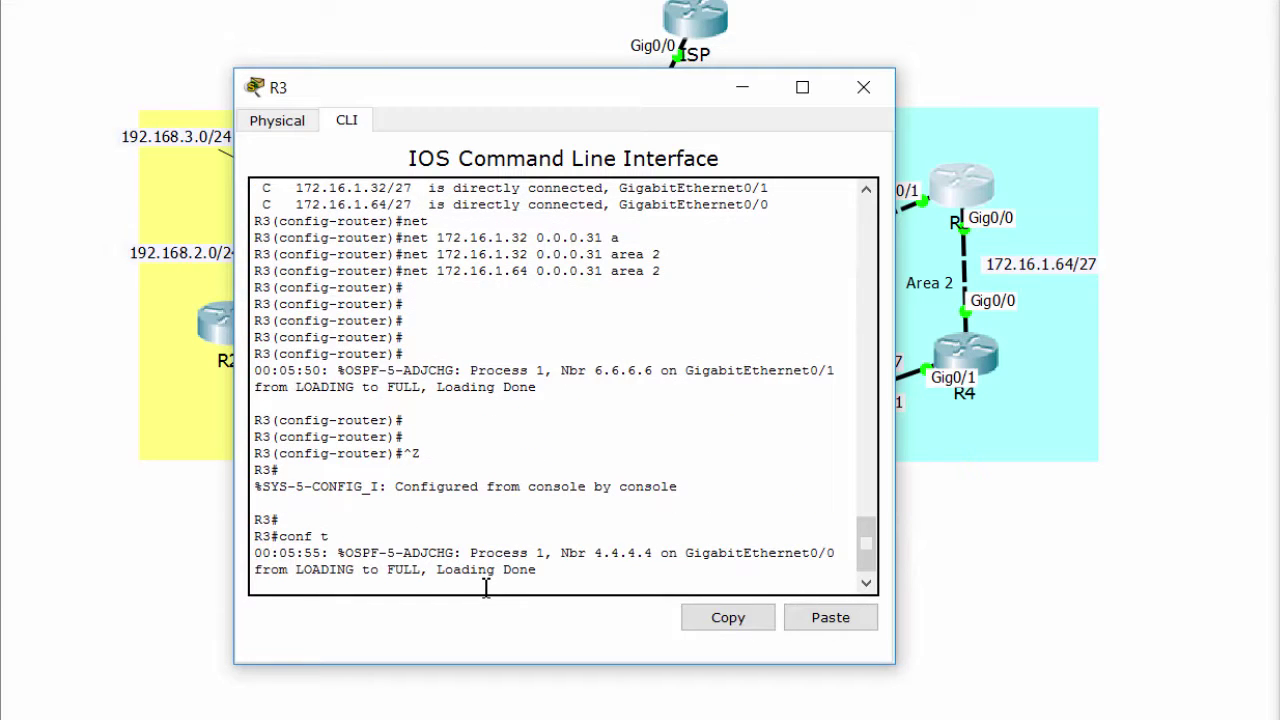
{"action": "key", "text": "Up"}
{"action": "key", "text": "Return"}
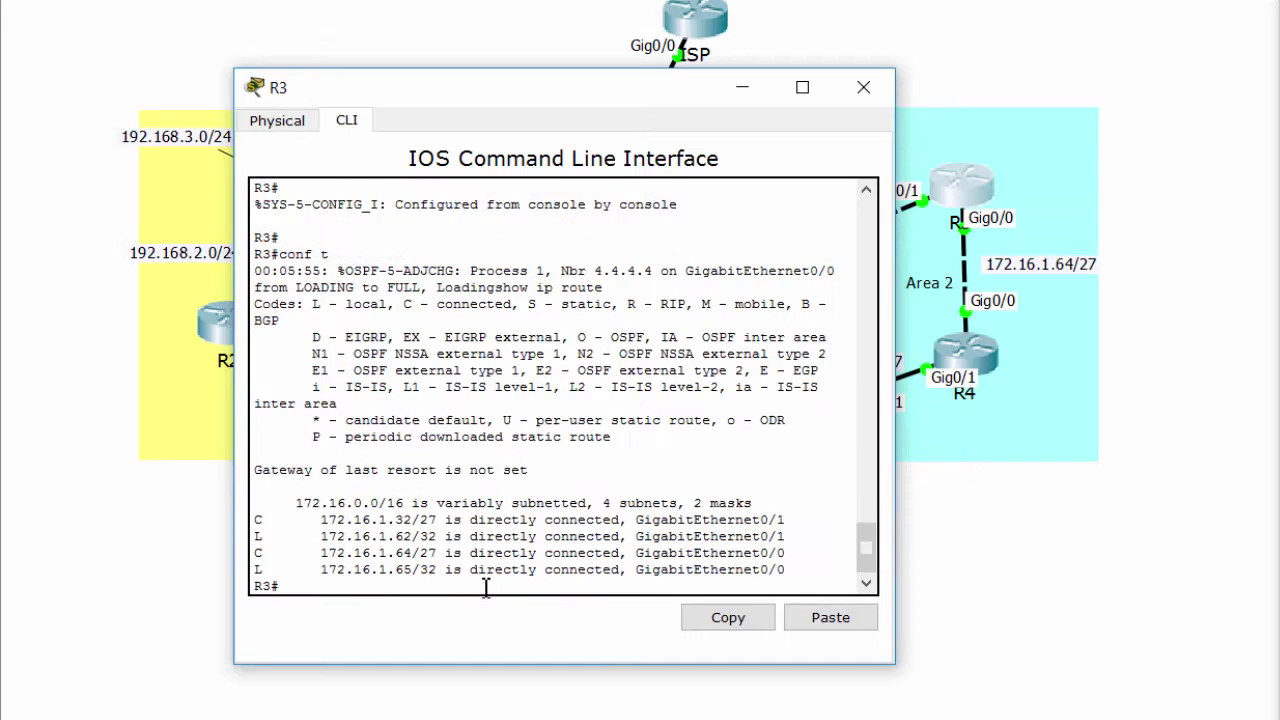
{"action": "key", "text": "Return"}
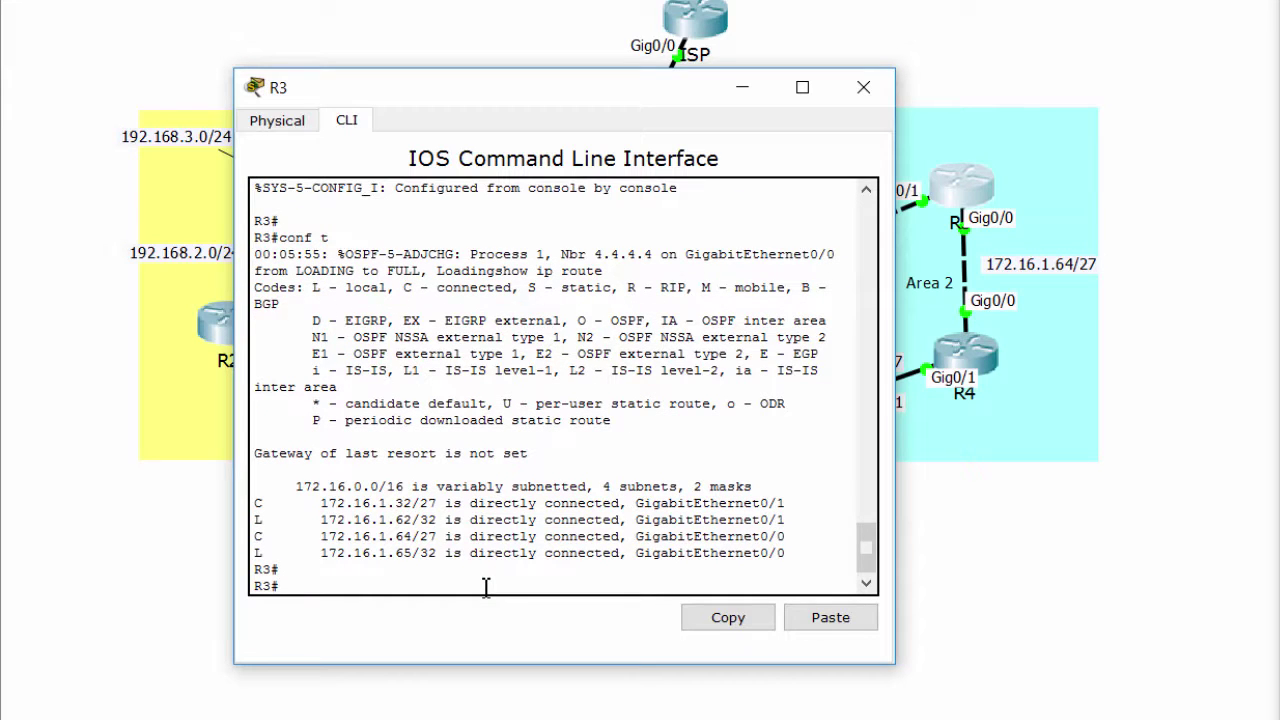
{"action": "key", "text": "Up"}
{"action": "key", "text": "Return"}
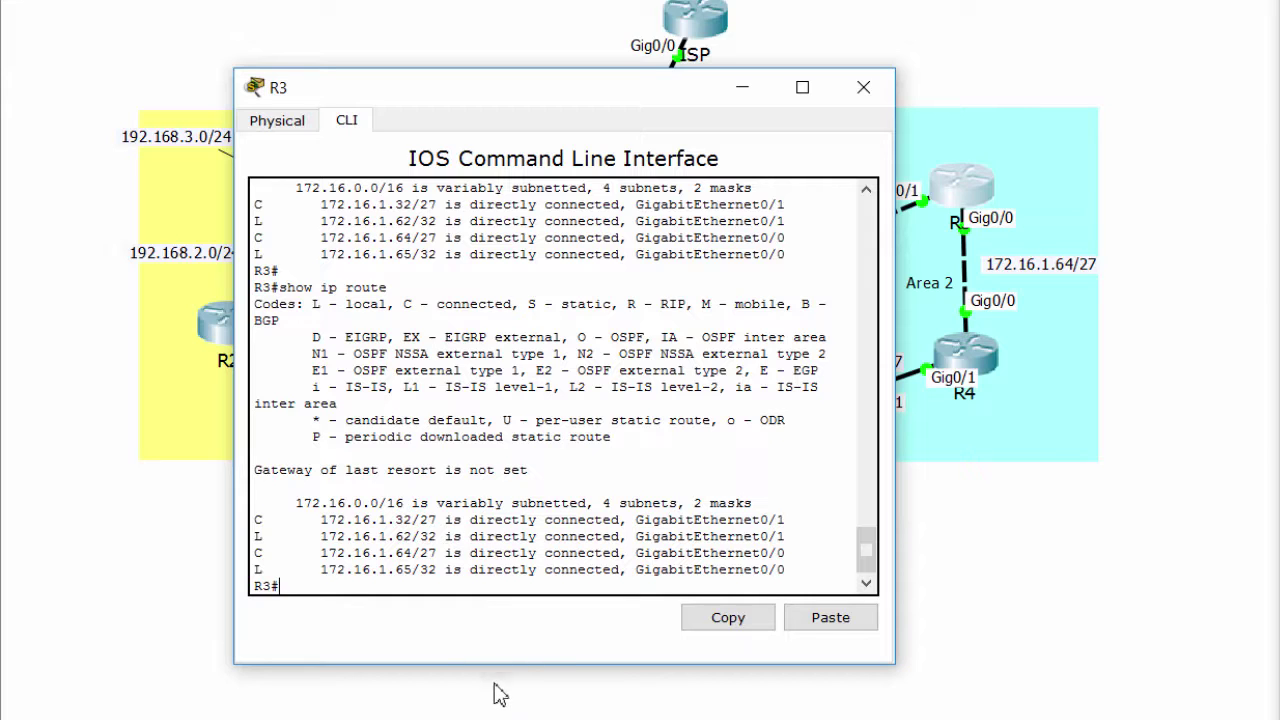
{"action": "key", "text": "Up"}
{"action": "key", "text": "Return"}
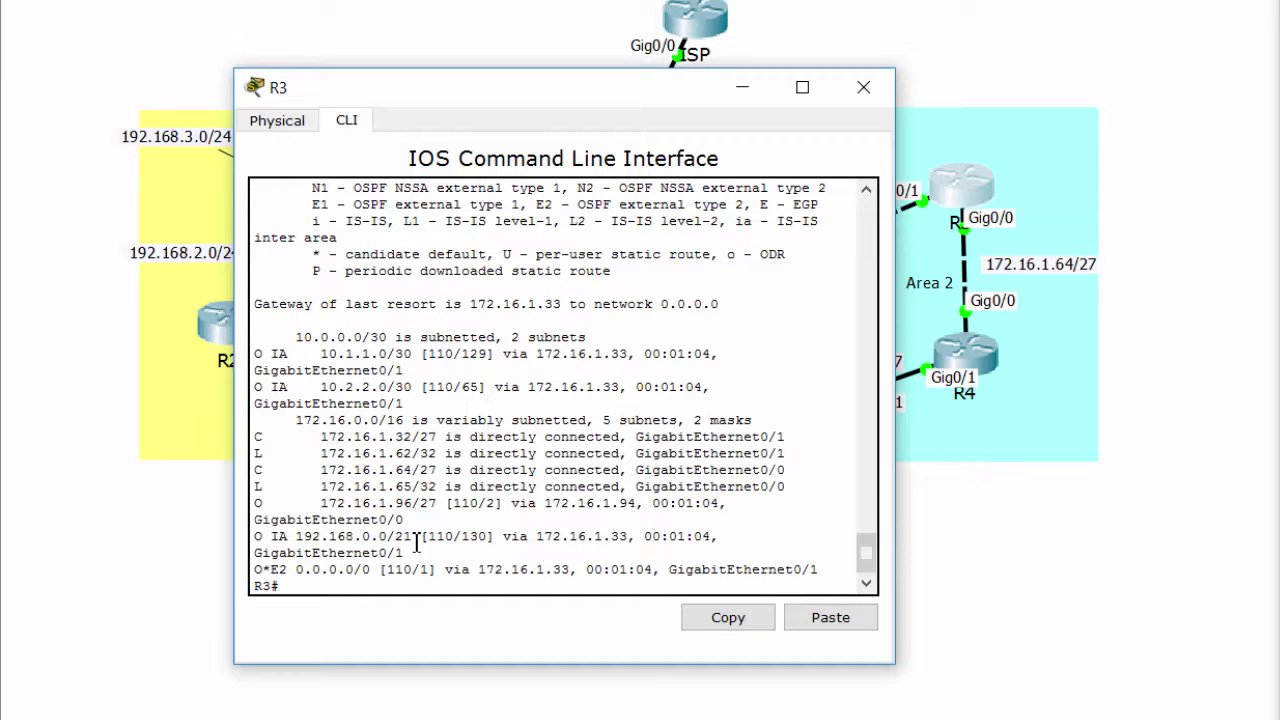
- Highlight the 192.168.0.0/21 inter-area route and the E2 default gateway via 172.16.1.33, then close R3's console
{"action": "left_click", "coordinate": [569, 537]}
{"action": "left_click_drag", "start_coordinate": [256, 540], "coordinate": [727, 537]}
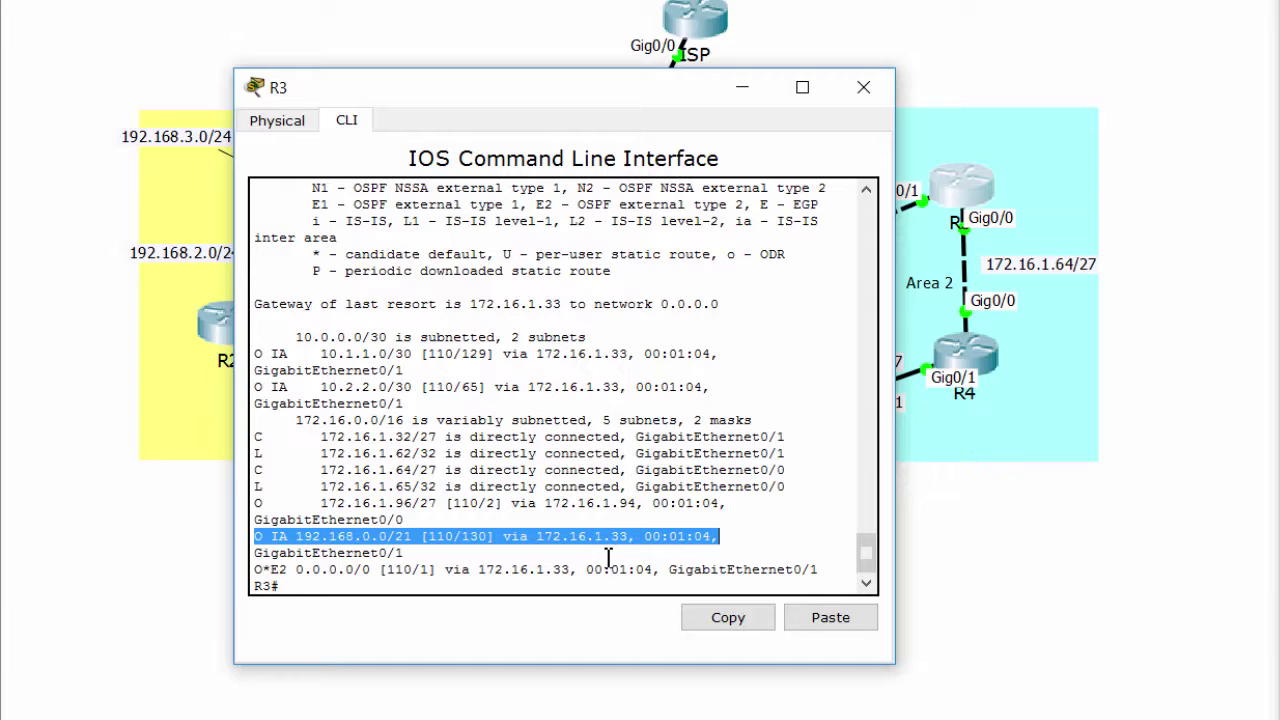
{"action": "left_click", "coordinate": [748, 541]}
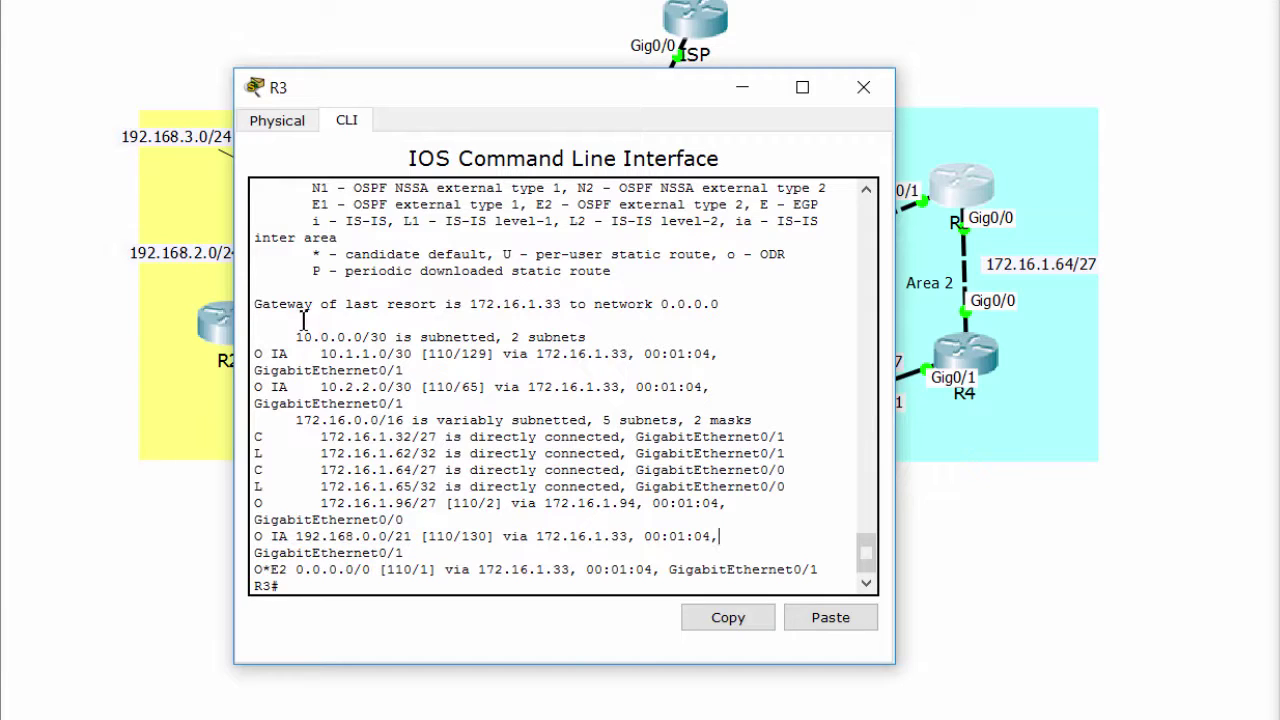
{"action": "left_click_drag", "start_coordinate": [255, 306], "coordinate": [732, 309]}
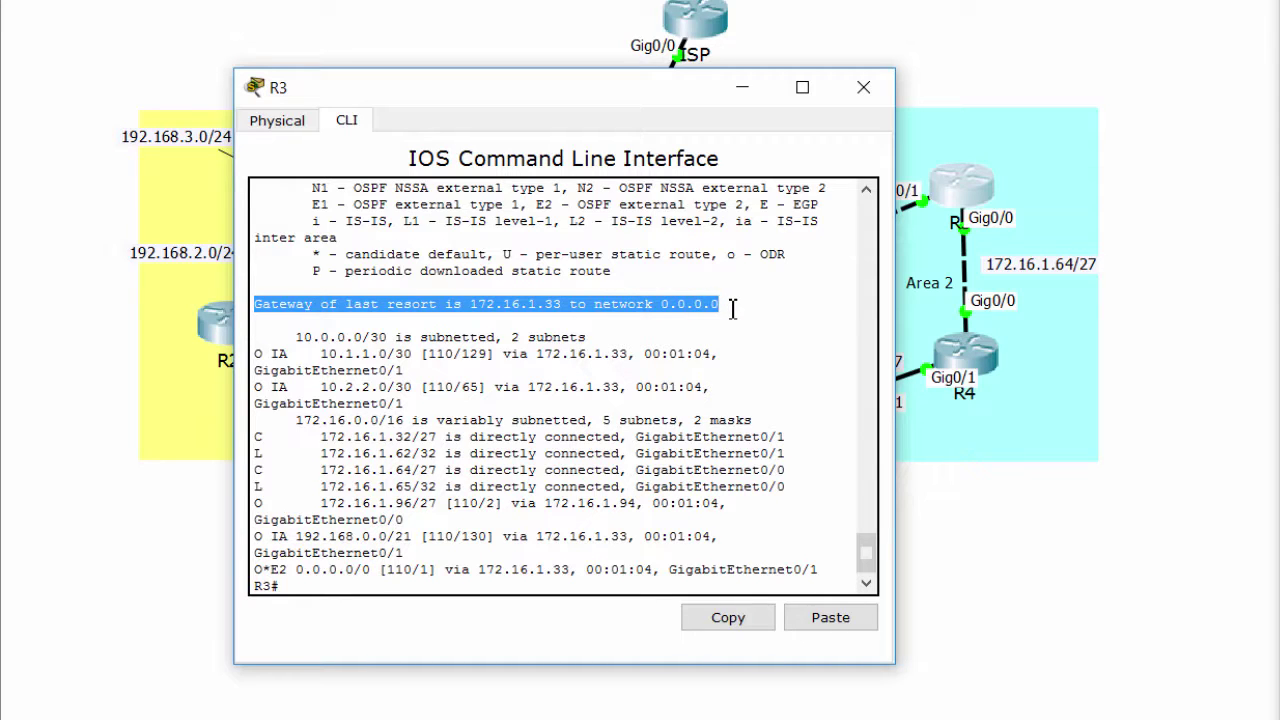
{"action": "left_click_drag", "start_coordinate": [719, 314], "coordinate": [714, 317]}
{"action": "left_click", "coordinate": [670, 445]}
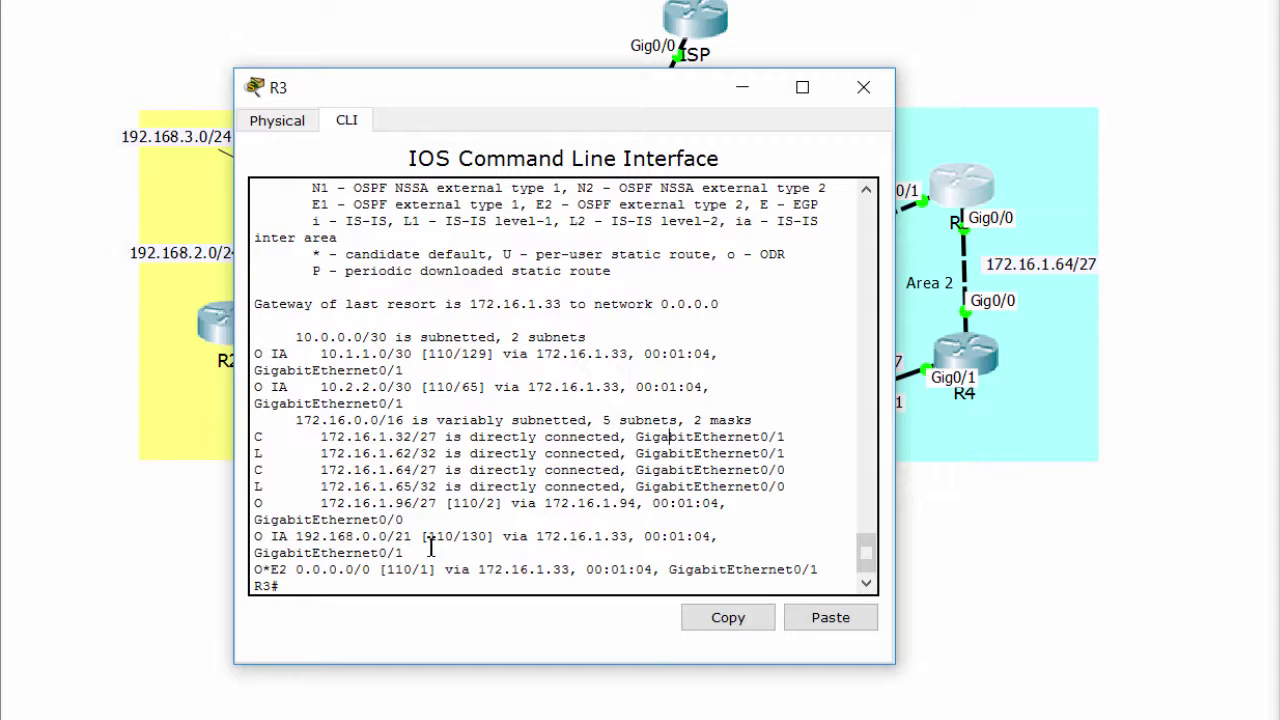
{"action": "key", "text": "Return"}
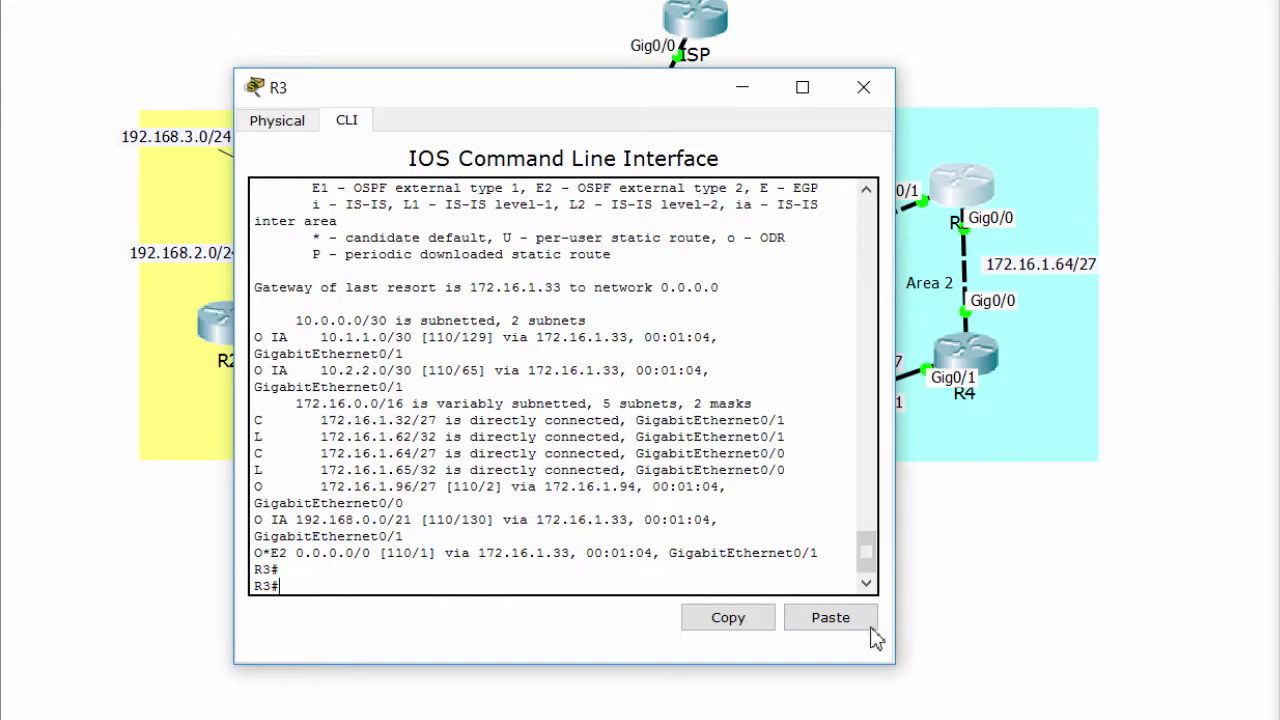
{"action": "key", "text": "alt+F4"}
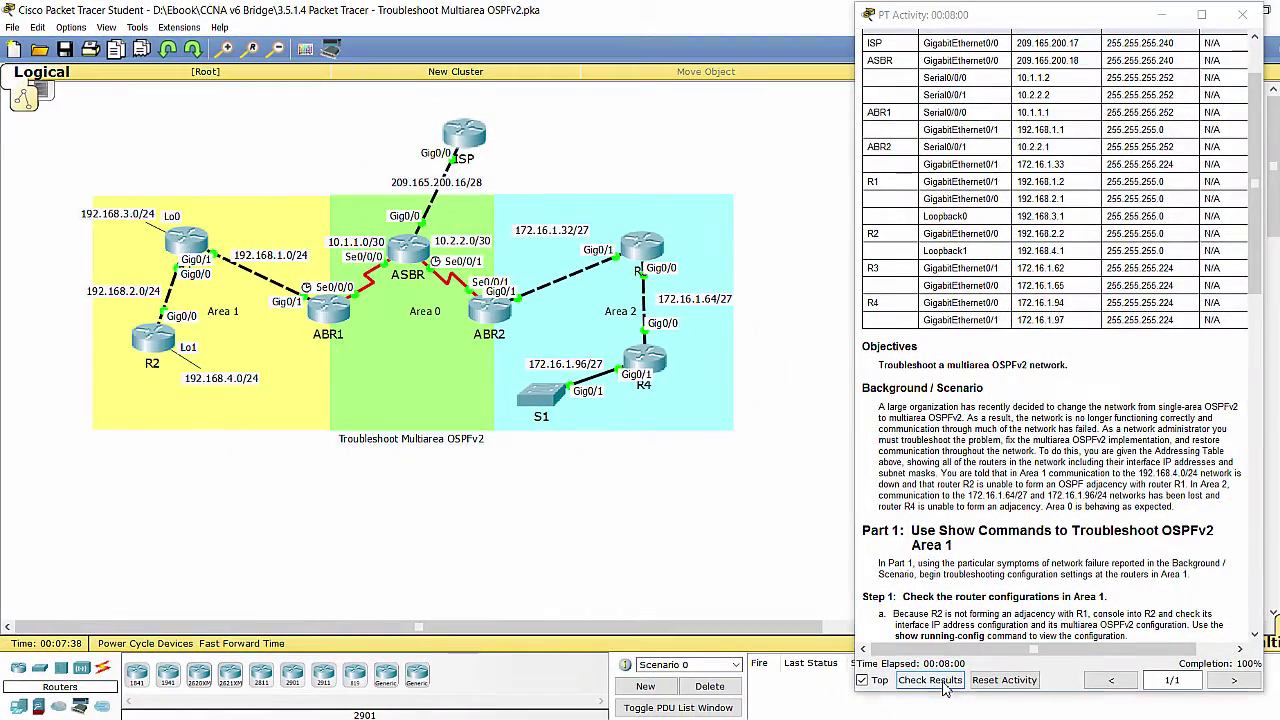
- Review the Assessment Items, with both R1 and R3 items Correct for a 2/2 score, then close the results
{"action": "left_click", "coordinate": [940, 683]}
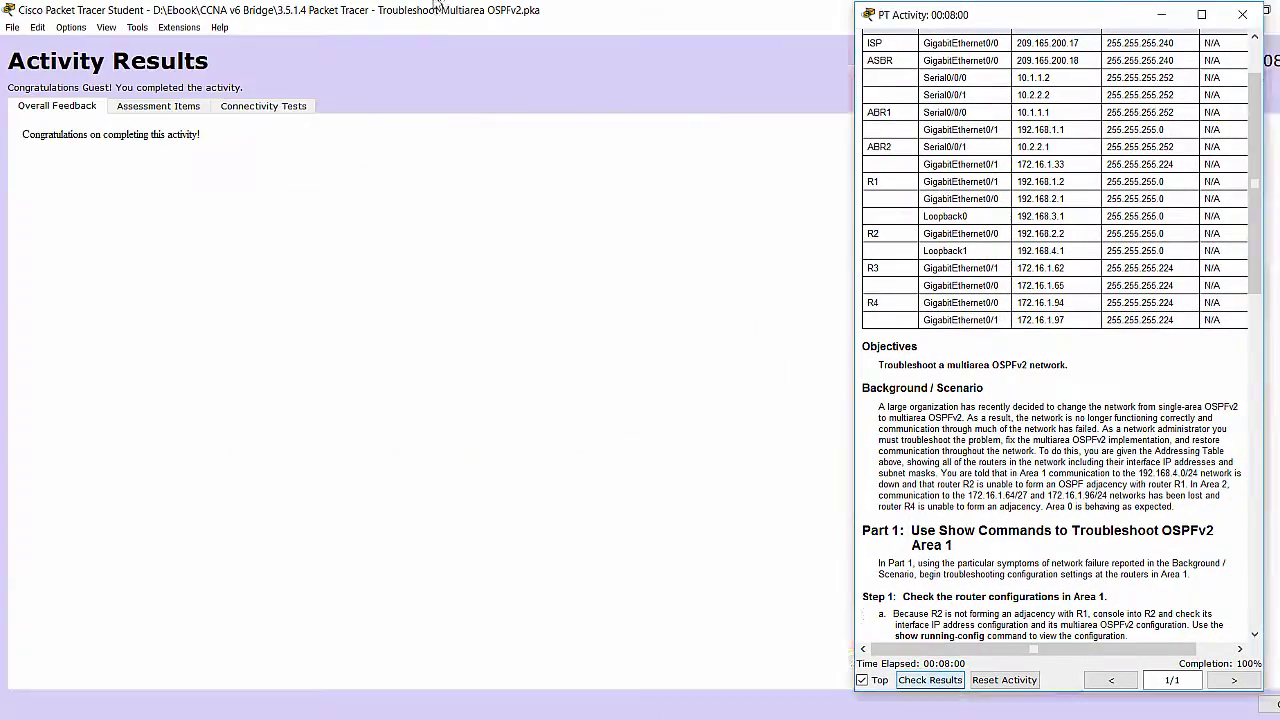
{"action": "left_click", "coordinate": [172, 112]}
{"action": "left_click", "coordinate": [385, 281]}
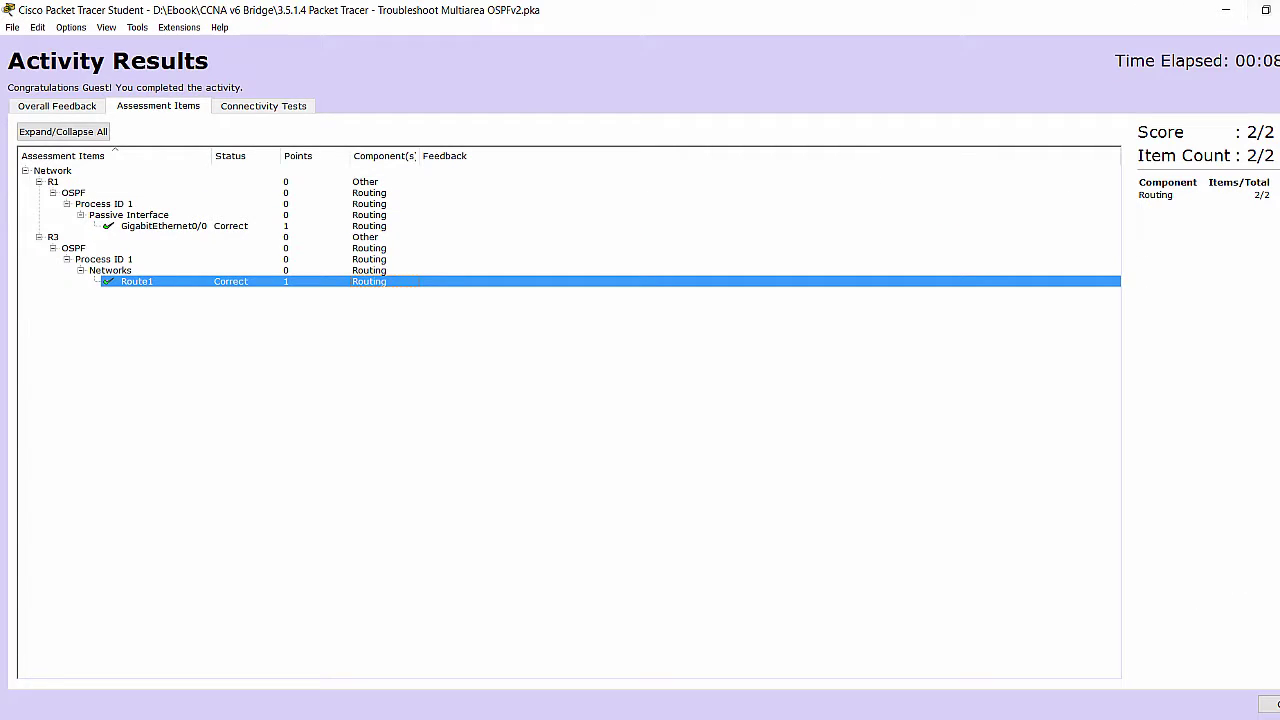
{"action": "left_click", "coordinate": [1268, 10]}
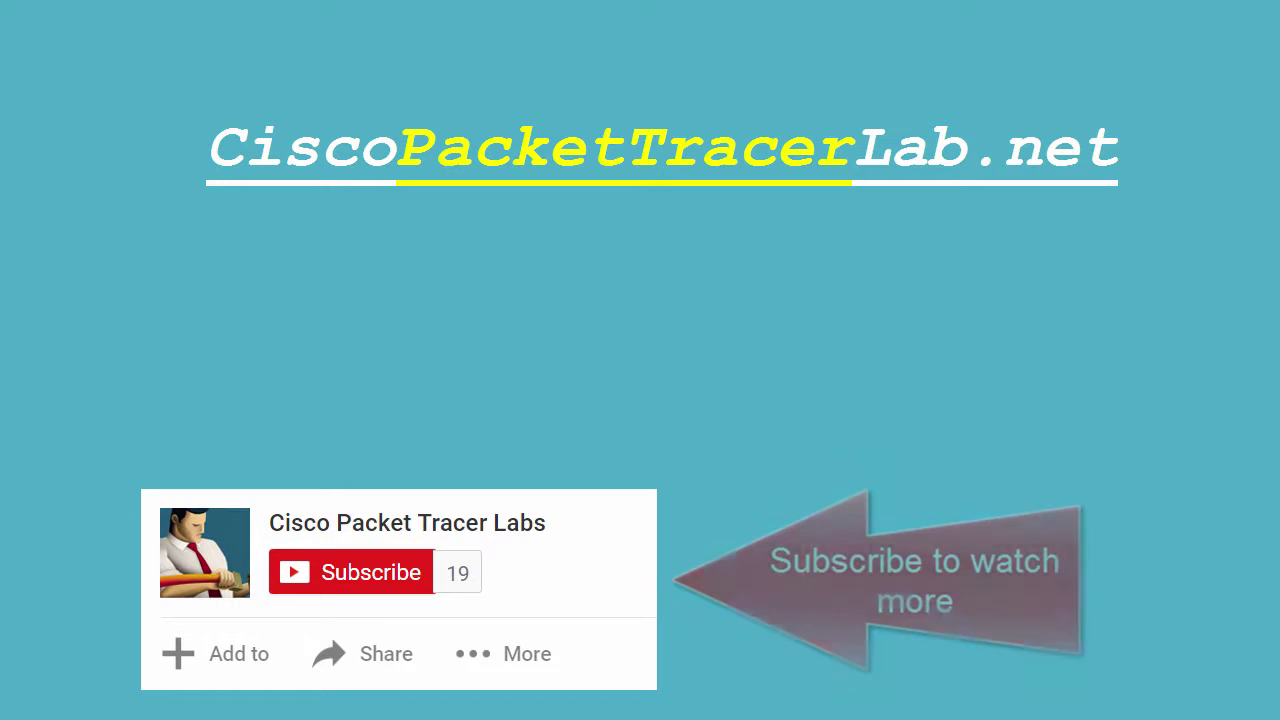